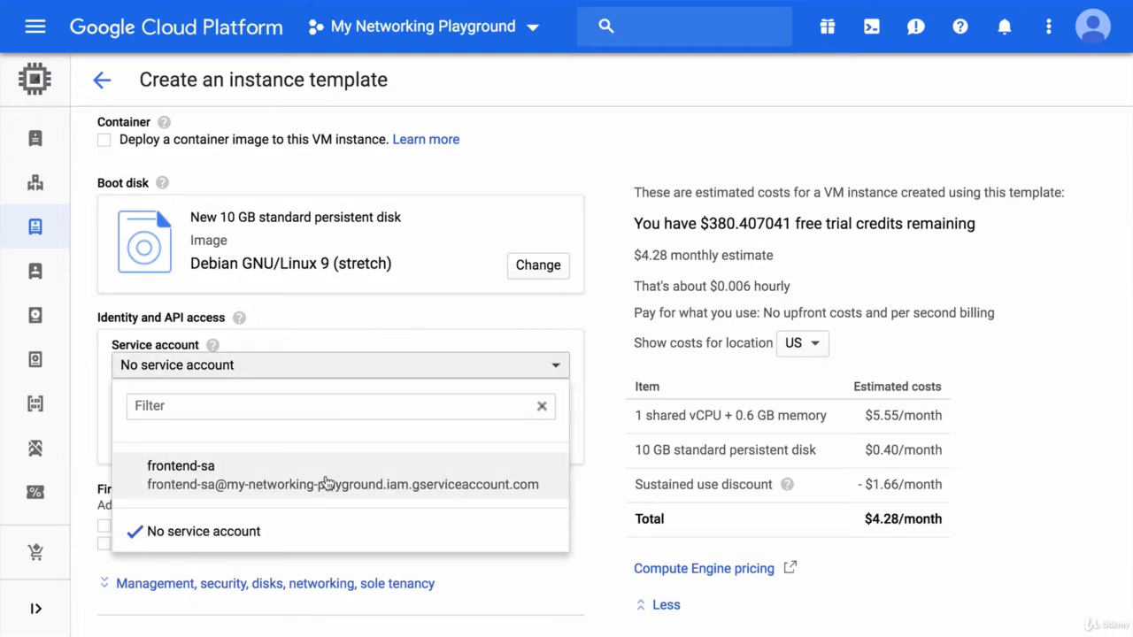
# Step: Assign the frontend-sa service account to the instance template and choose app-vpc as its network
pyautogui.click(326, 483)
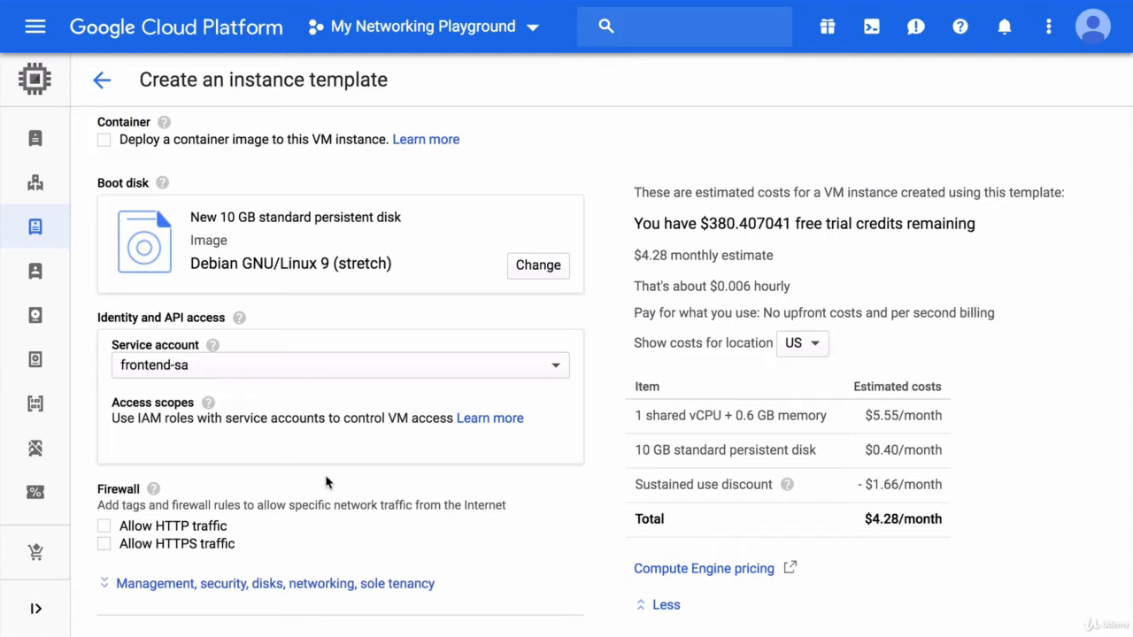
pyautogui.moveTo(211, 406)
pyautogui.click(107, 586)
pyautogui.scroll(-5, 111, 584)
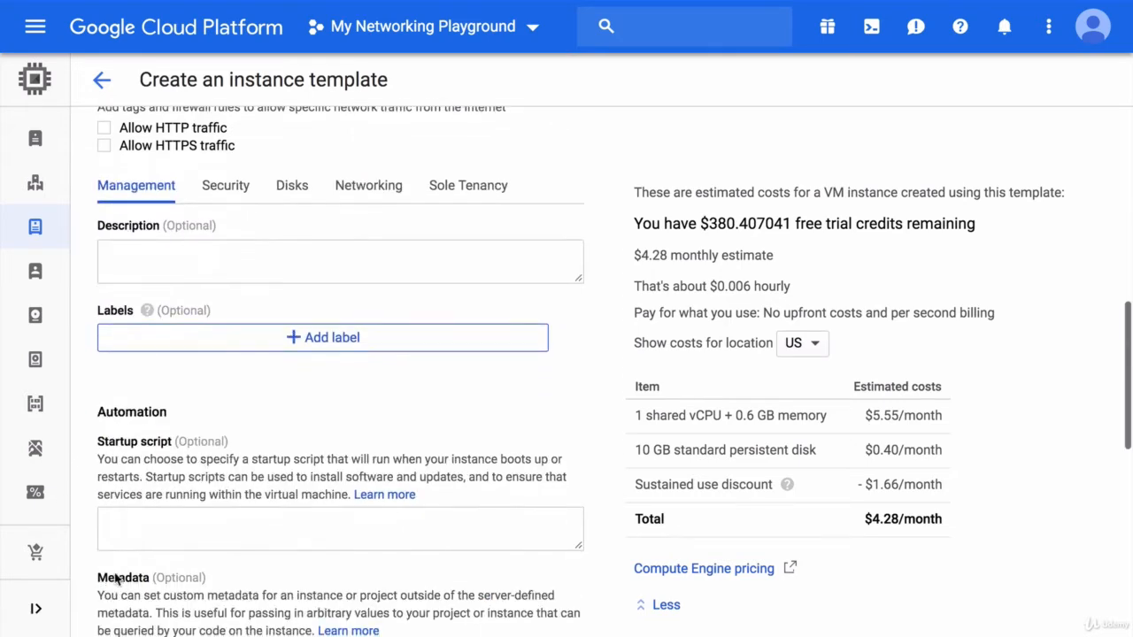
pyautogui.click(370, 189)
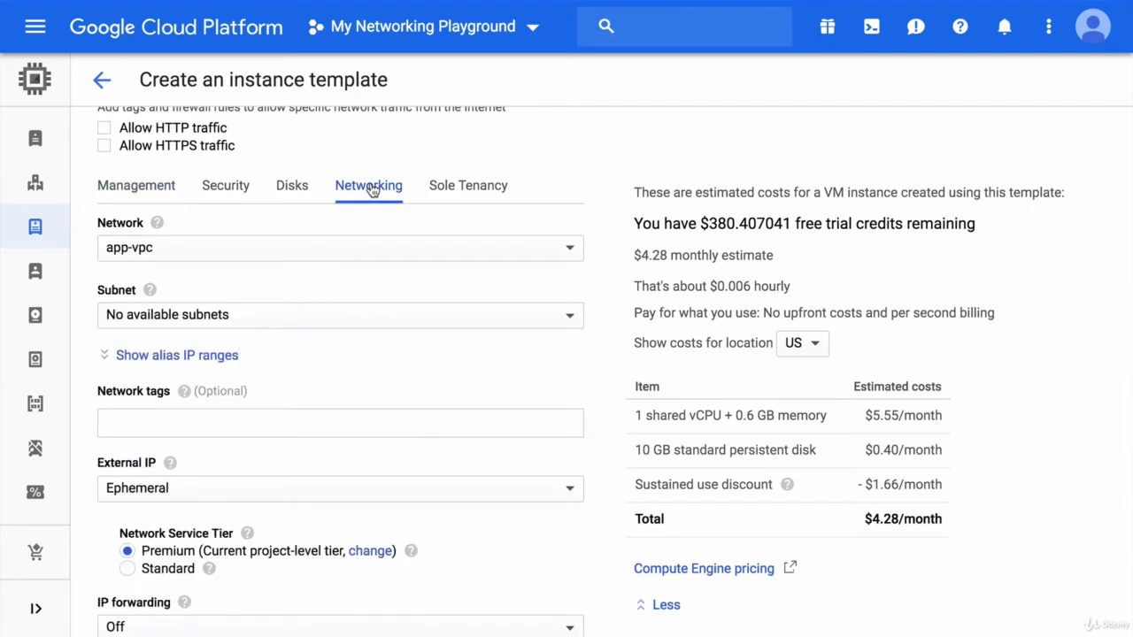
pyautogui.scroll(-2, 372, 190)
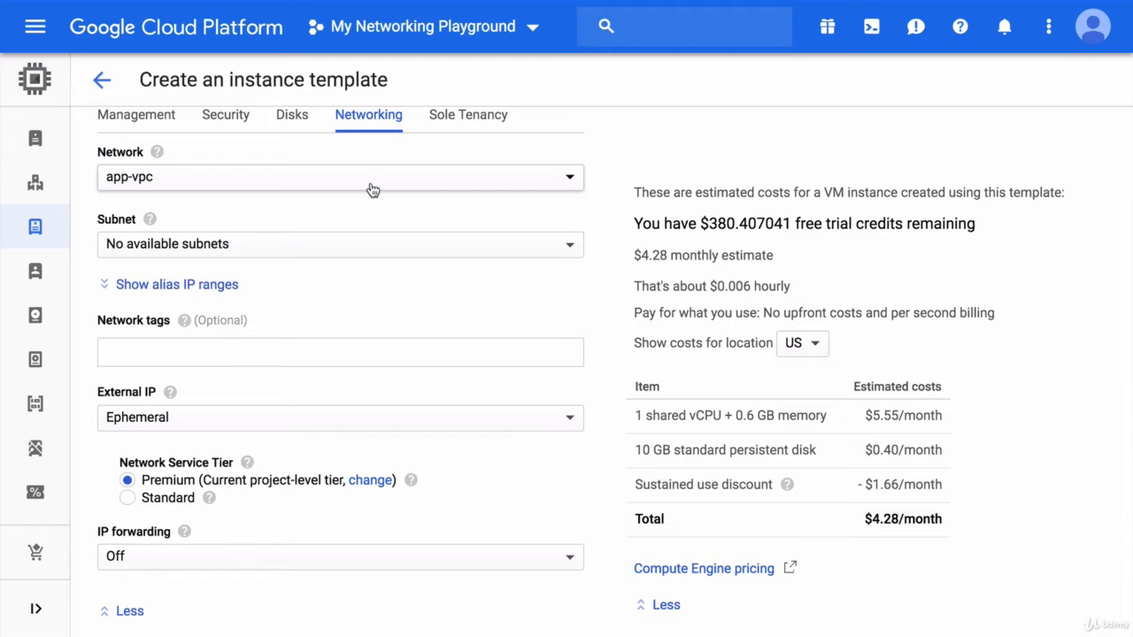
pyautogui.click(373, 190)
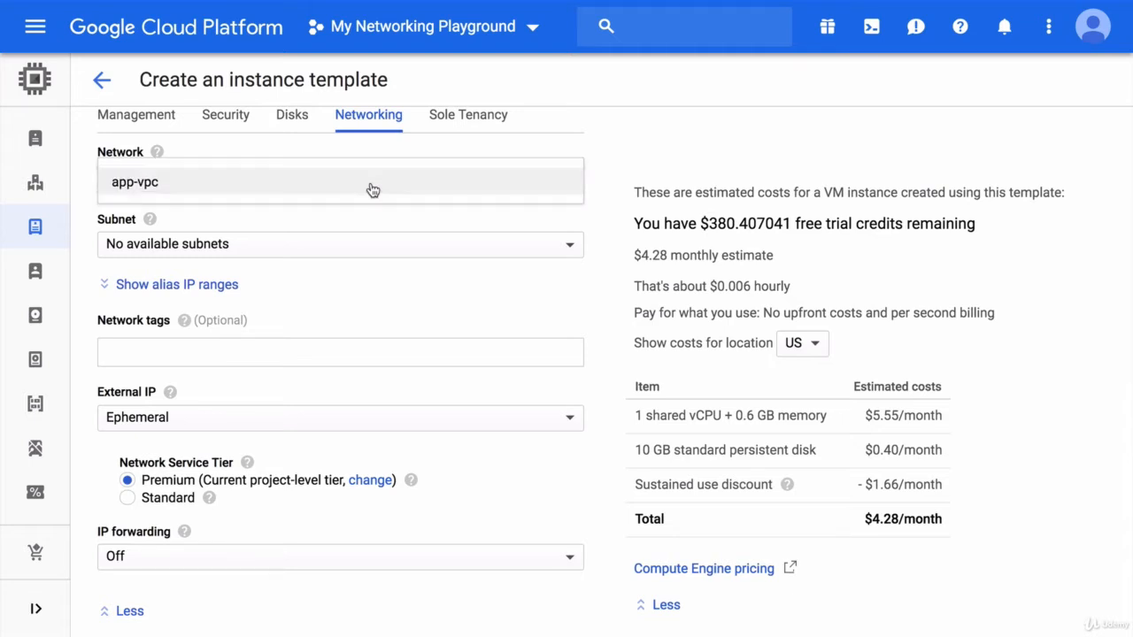
pyautogui.click(373, 186)
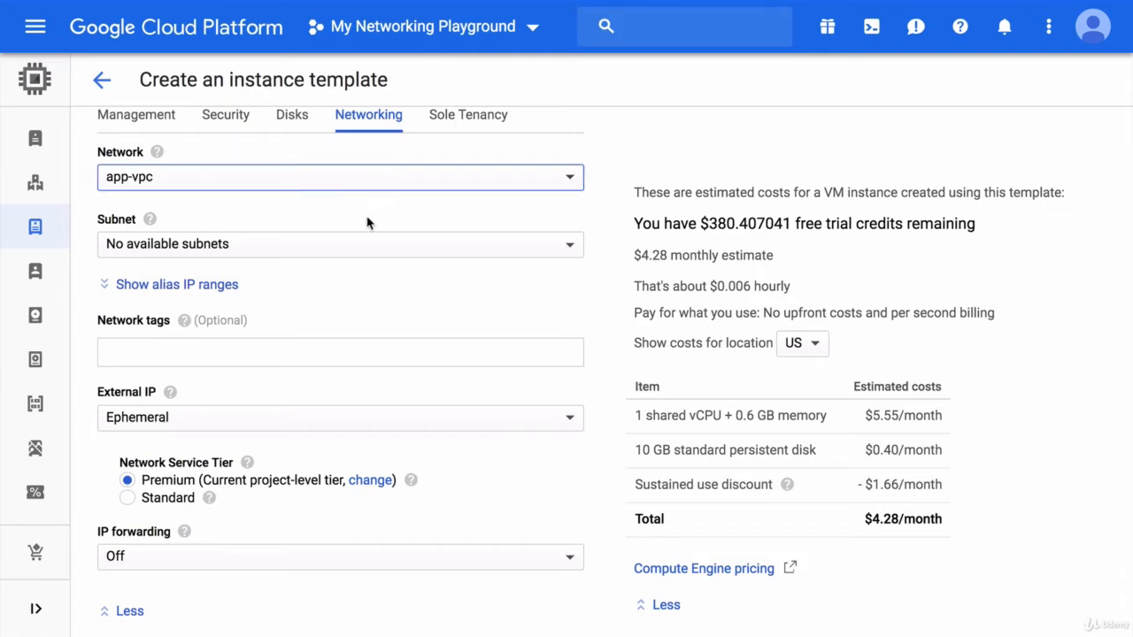
# Step: Select oregon-subnet (us-west1) as the template's subnet and create the instance template
pyautogui.click(352, 251)
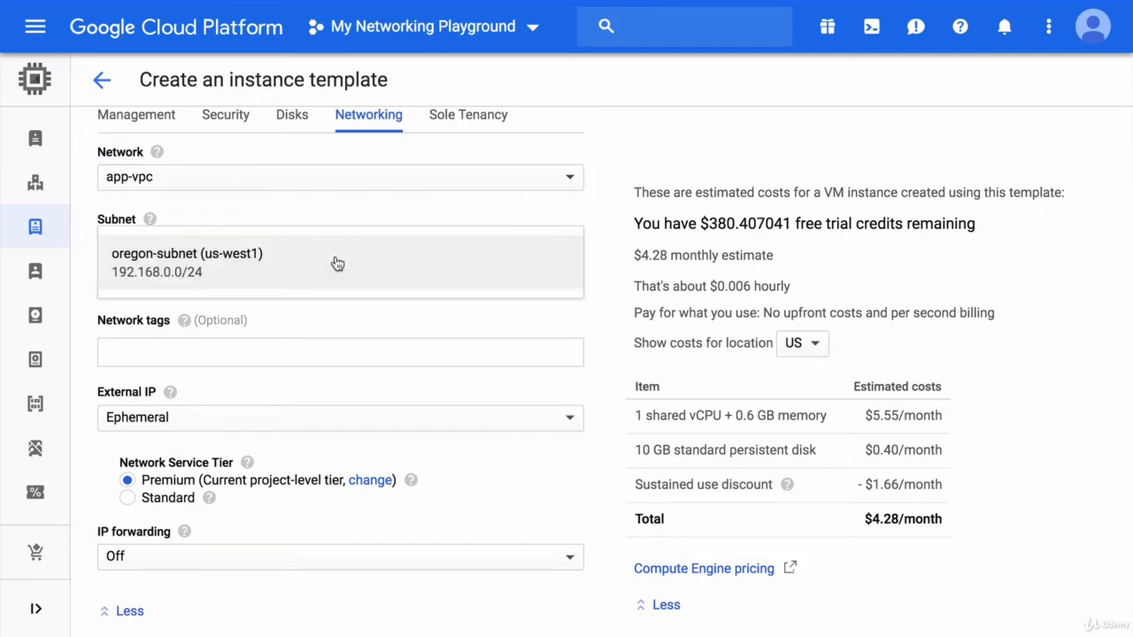
pyautogui.click(337, 263)
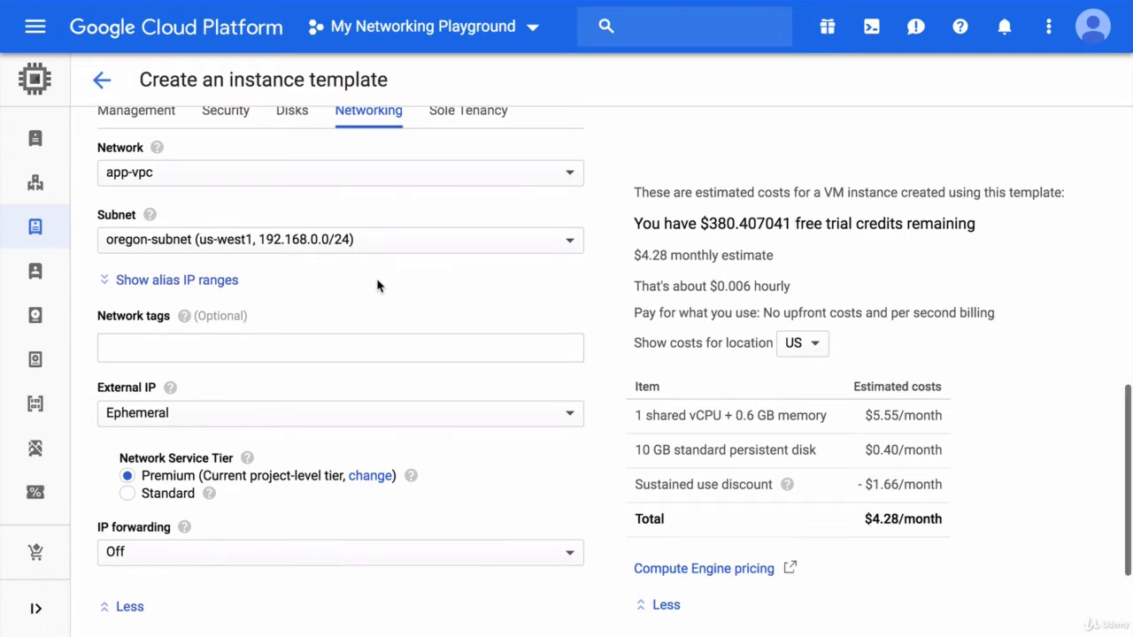
pyautogui.scroll(-4, 377, 285)
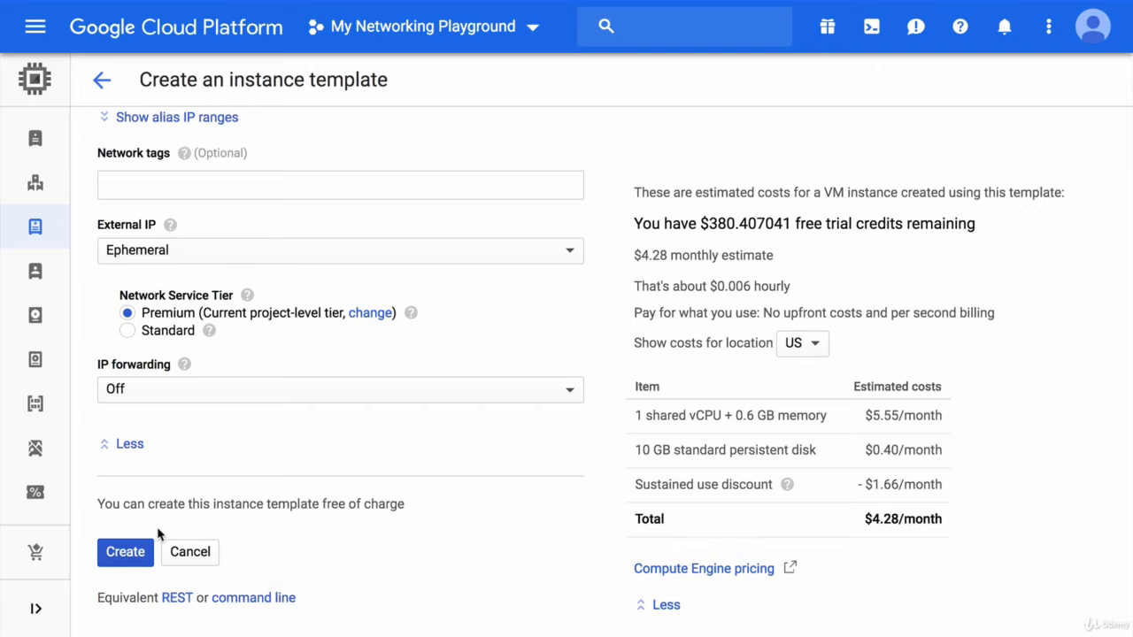
pyautogui.click(138, 552)
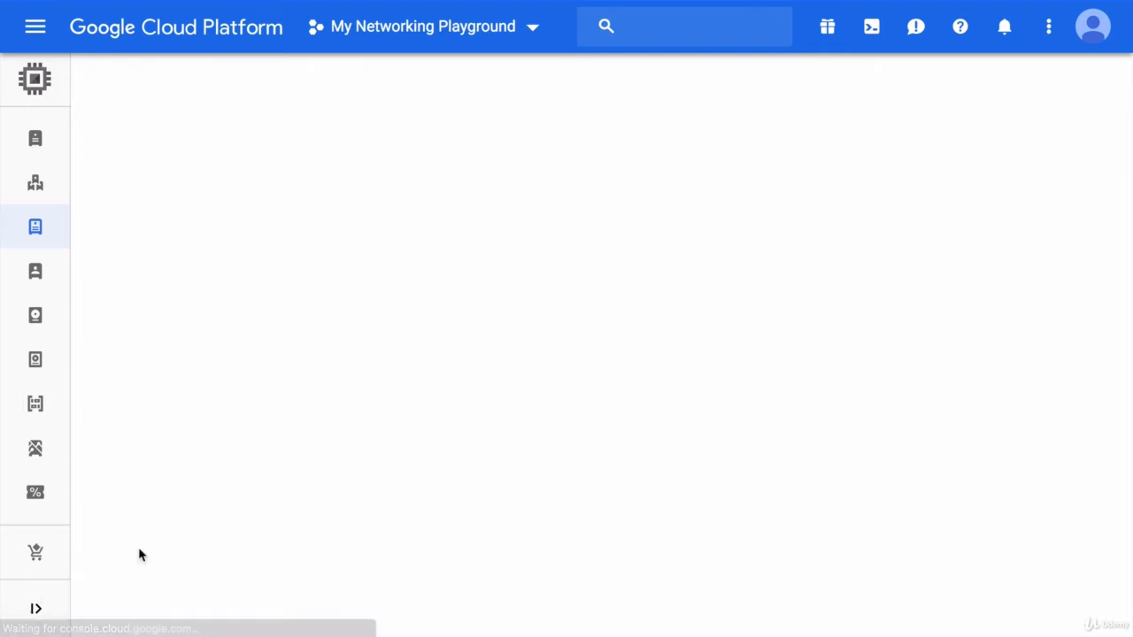
# Step: Start creating a new instance group and name it frontend-ig
pyautogui.moveTo(38, 324)
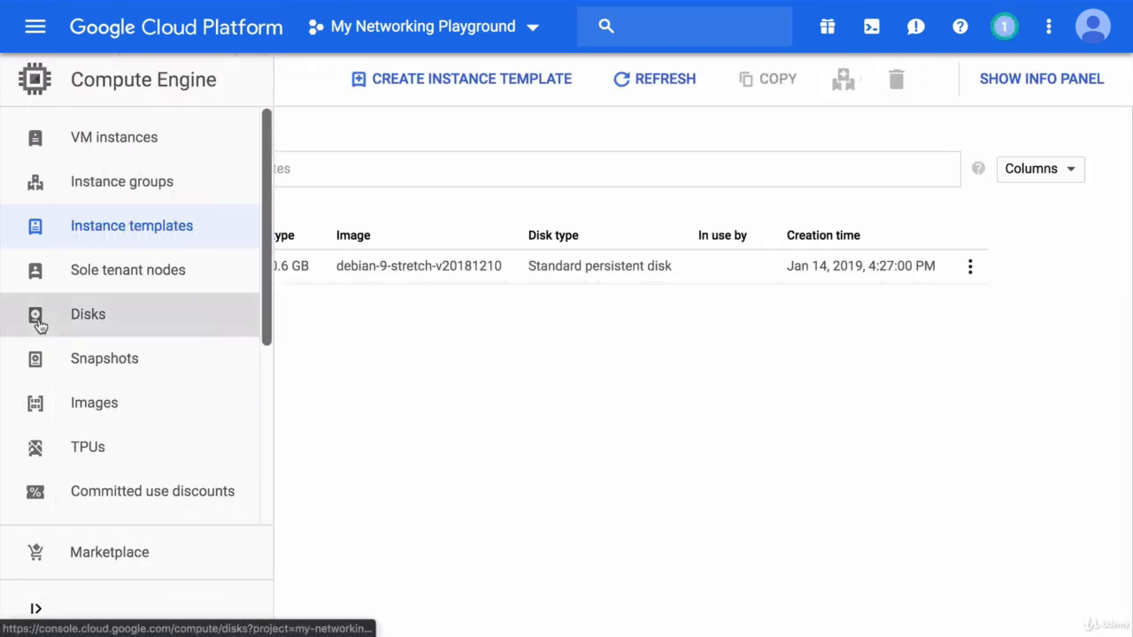
pyautogui.click(126, 183)
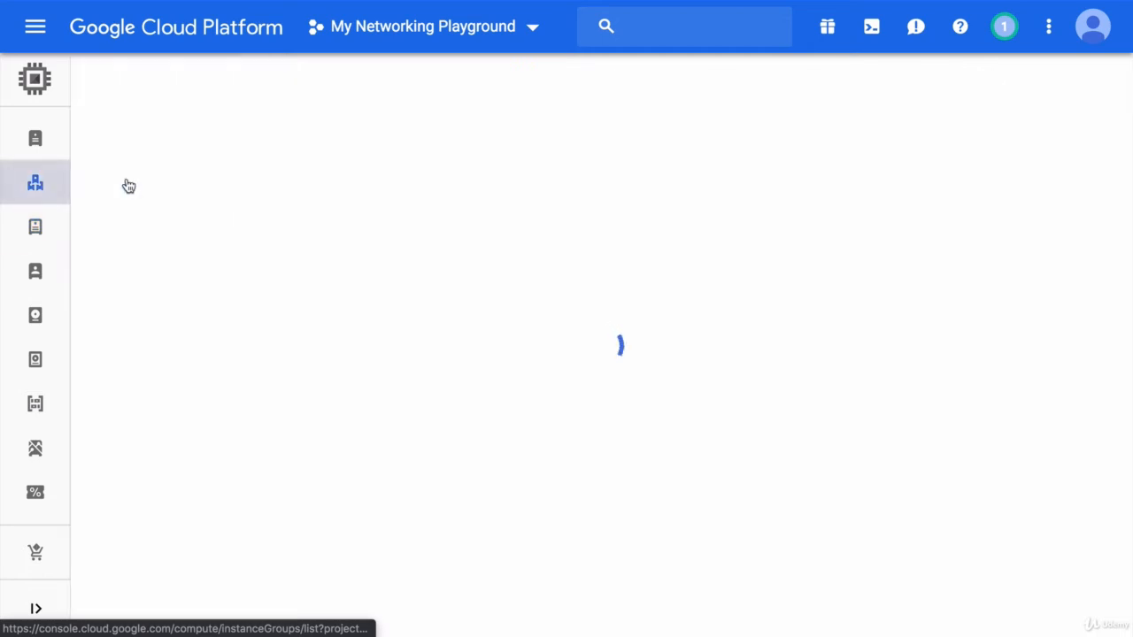
pyautogui.click(509, 380)
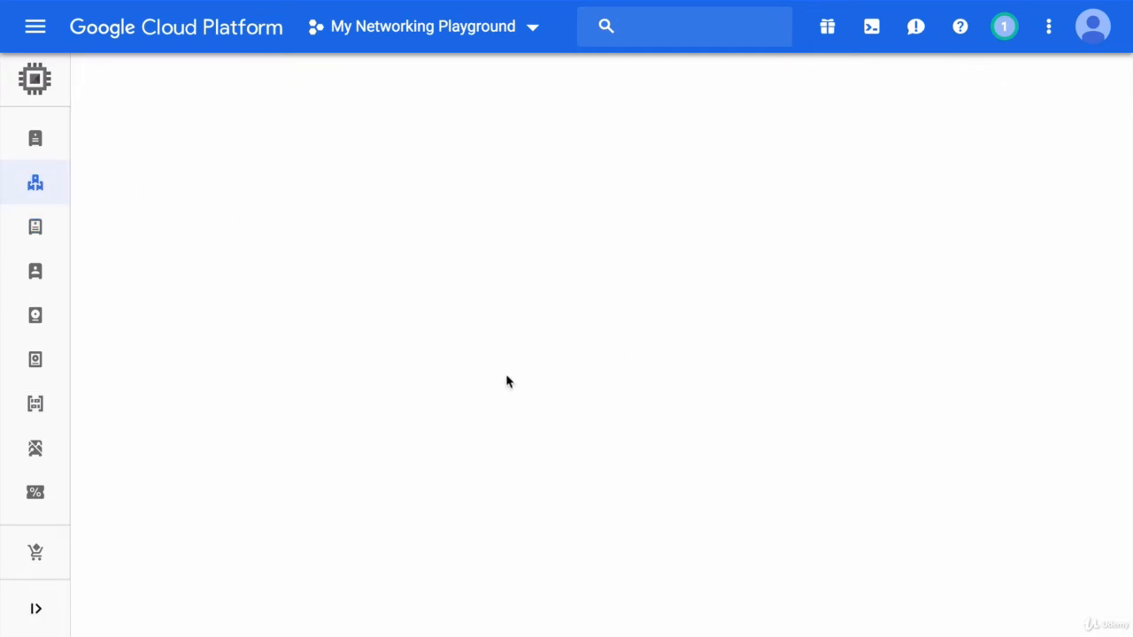
pyautogui.click(286, 195)
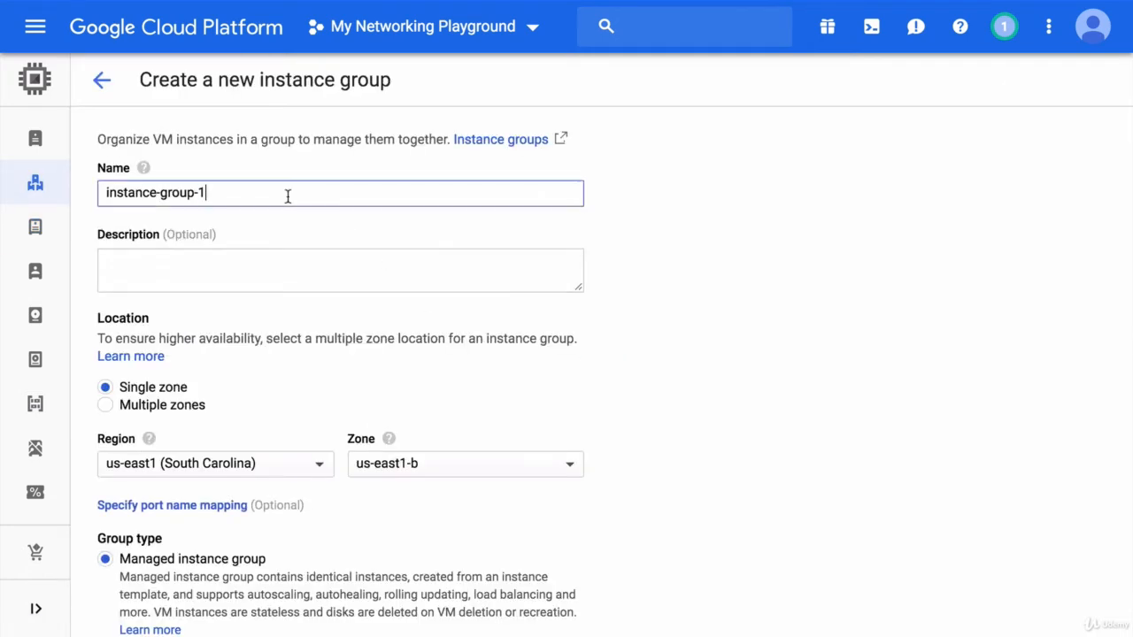
pyautogui.hotkey('ctrl', 'a')
pyautogui.write('frontend-ig')
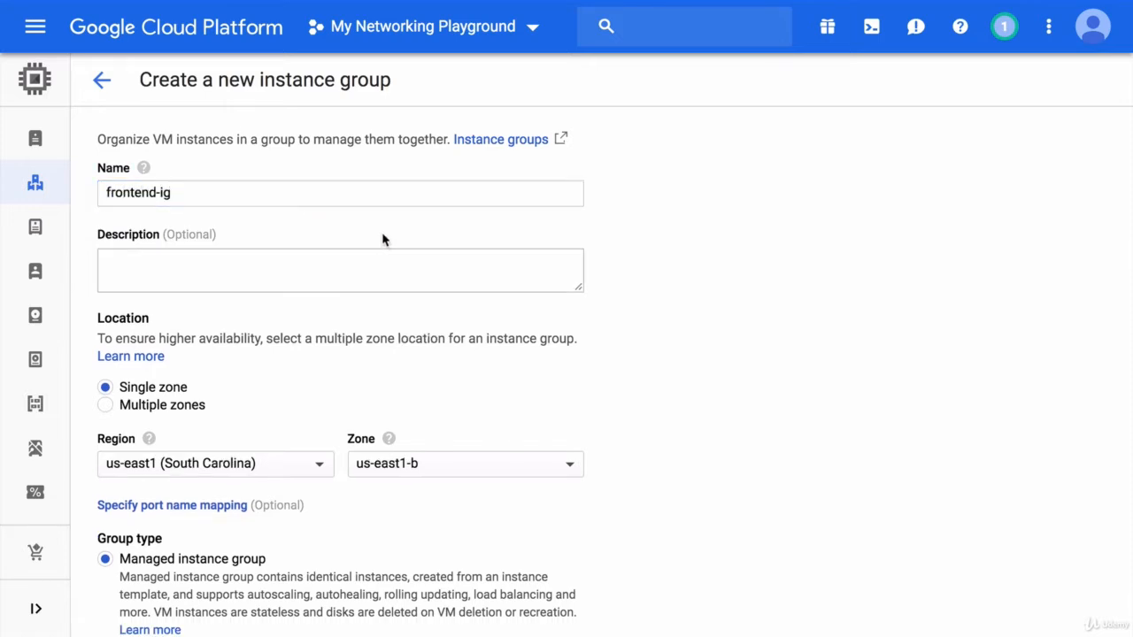
pyautogui.click(383, 257)
pyautogui.click(362, 333)
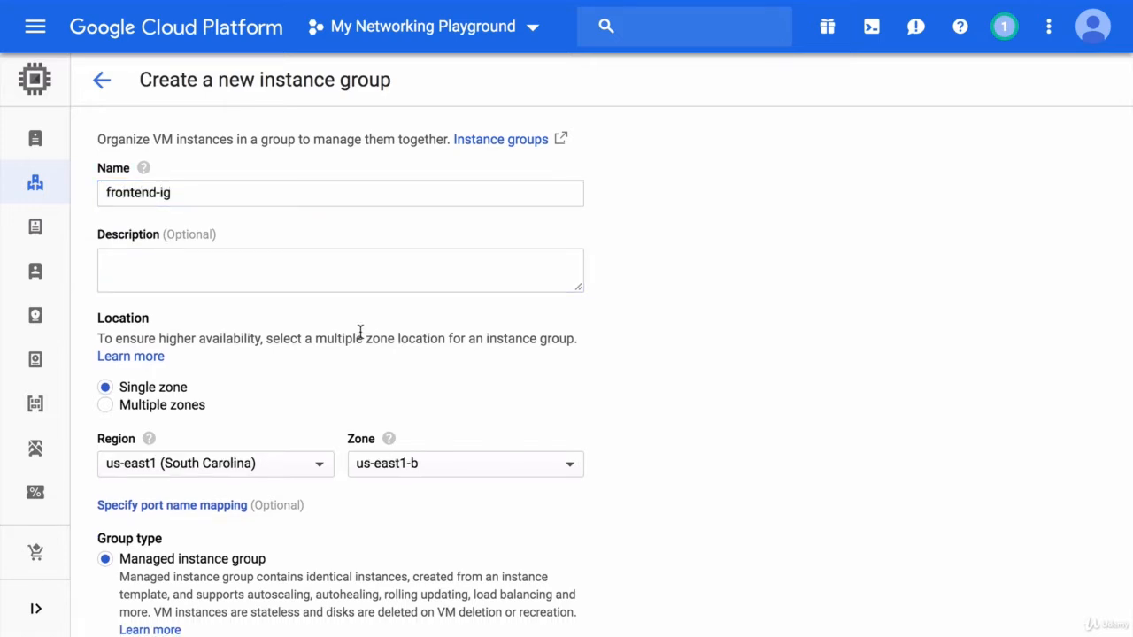
# Step: Set the instance group's location to multiple zones in region us-west1 and expand its zone configuration
pyautogui.click(192, 410)
pyautogui.click(193, 481)
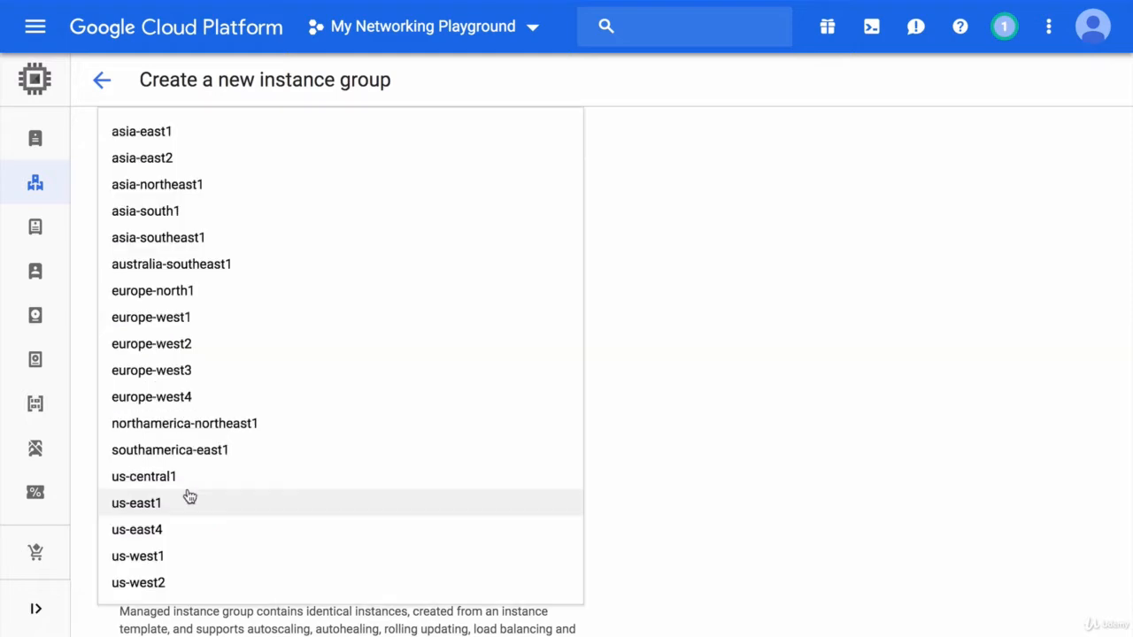
pyautogui.click(192, 557)
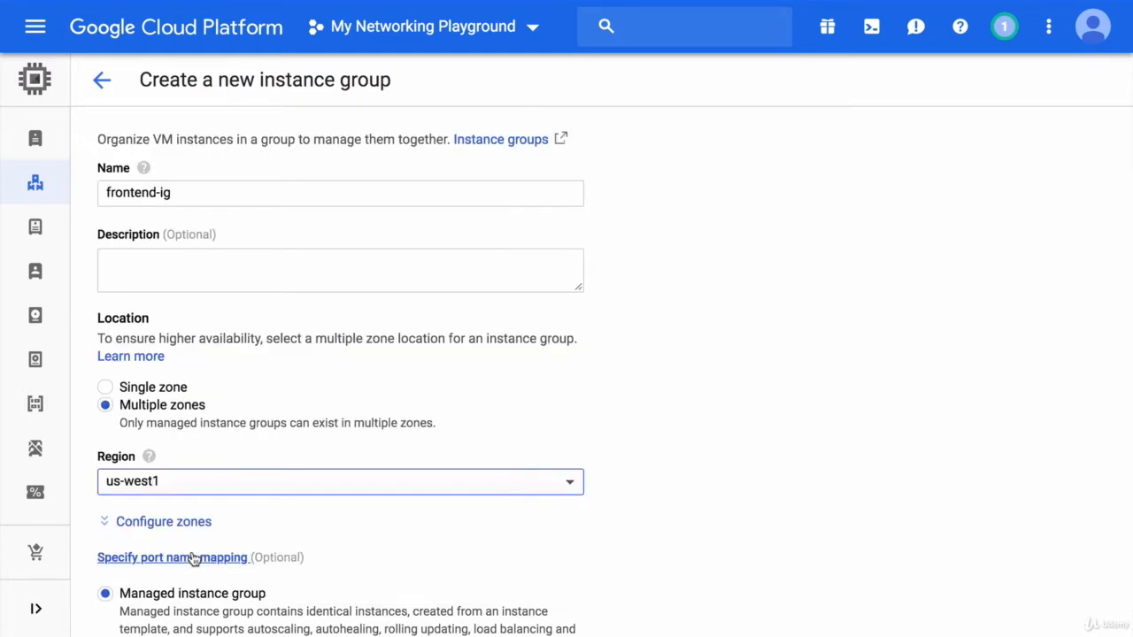
pyautogui.click(215, 524)
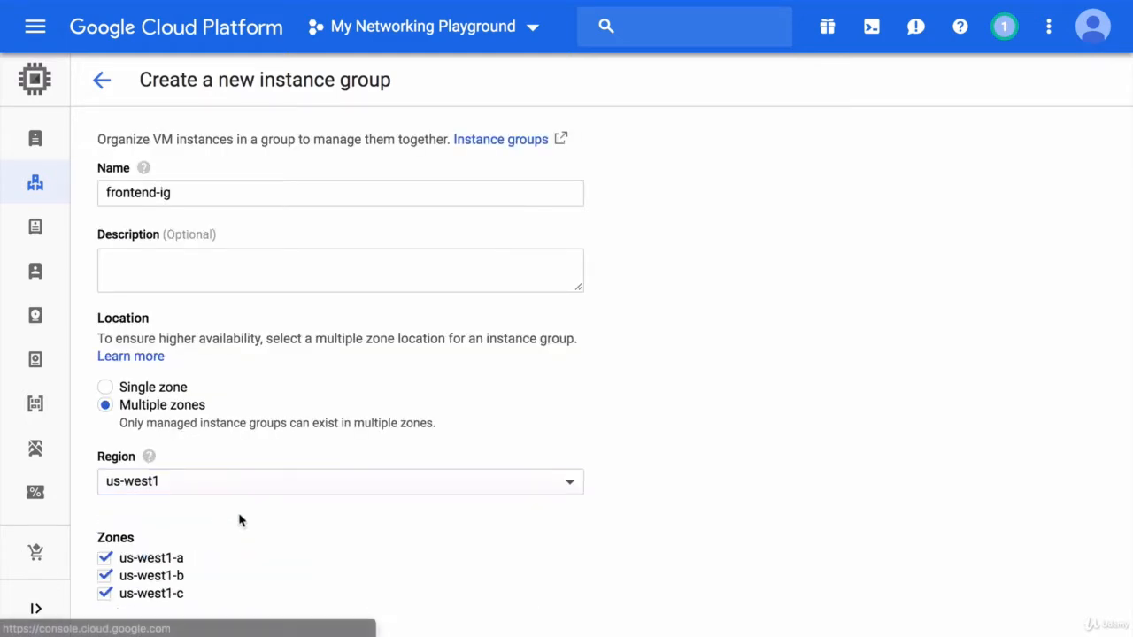
# Step: Choose frontend-it as the instance template for the managed instance group
pyautogui.scroll(-2, 240, 521)
pyautogui.scroll(-3, 239, 520)
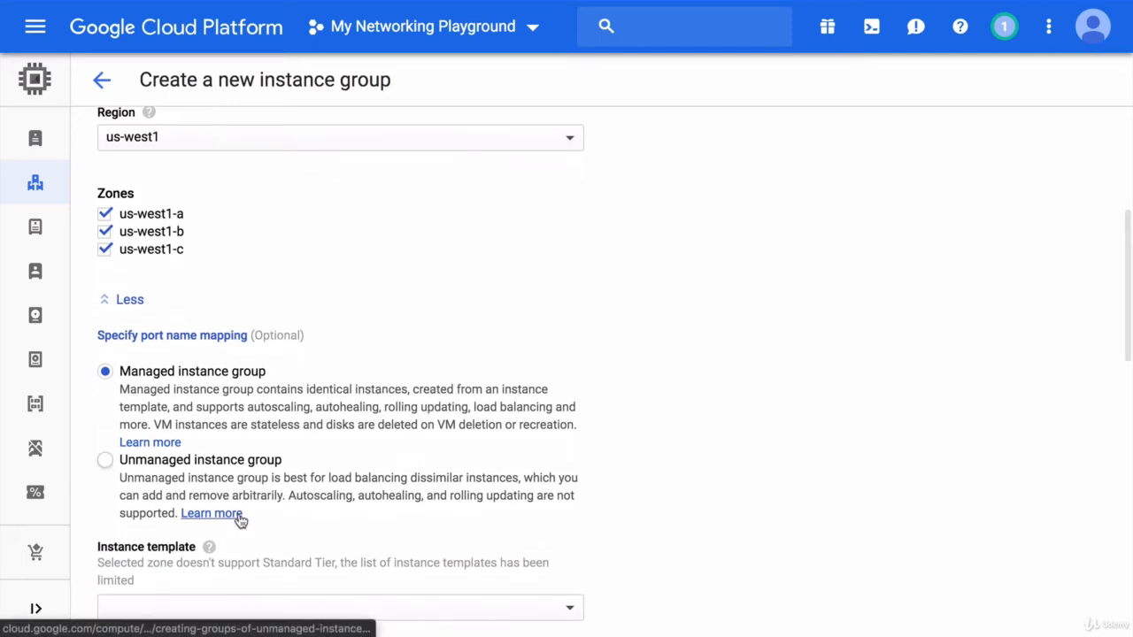
pyautogui.scroll(-1, 239, 520)
pyautogui.scroll(-1, 240, 520)
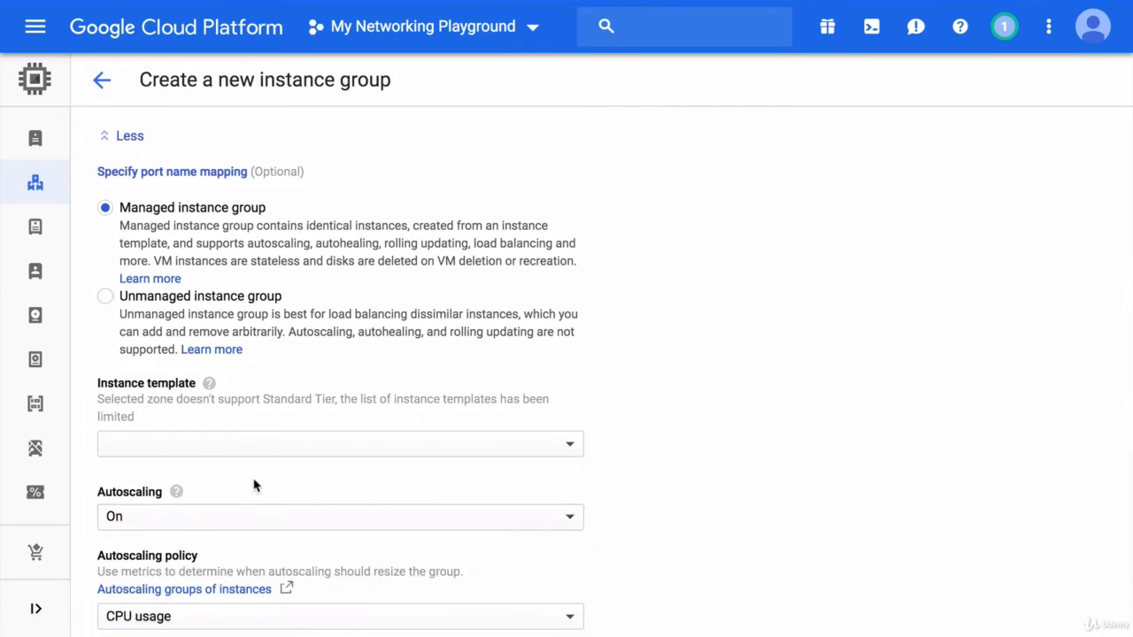
pyautogui.click(275, 455)
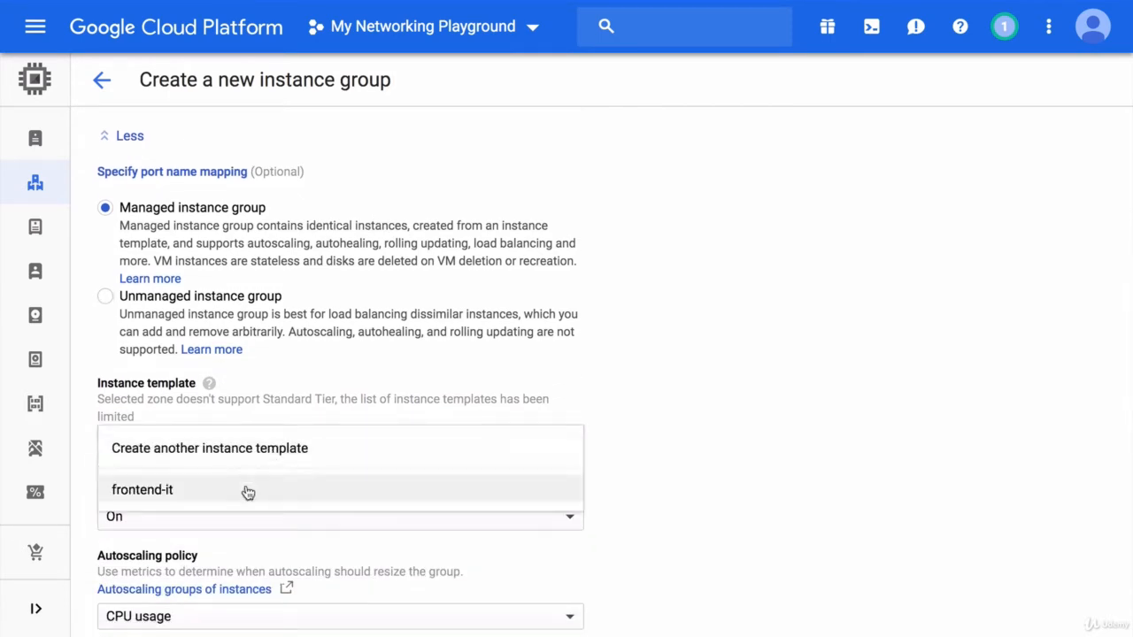
pyautogui.click(248, 491)
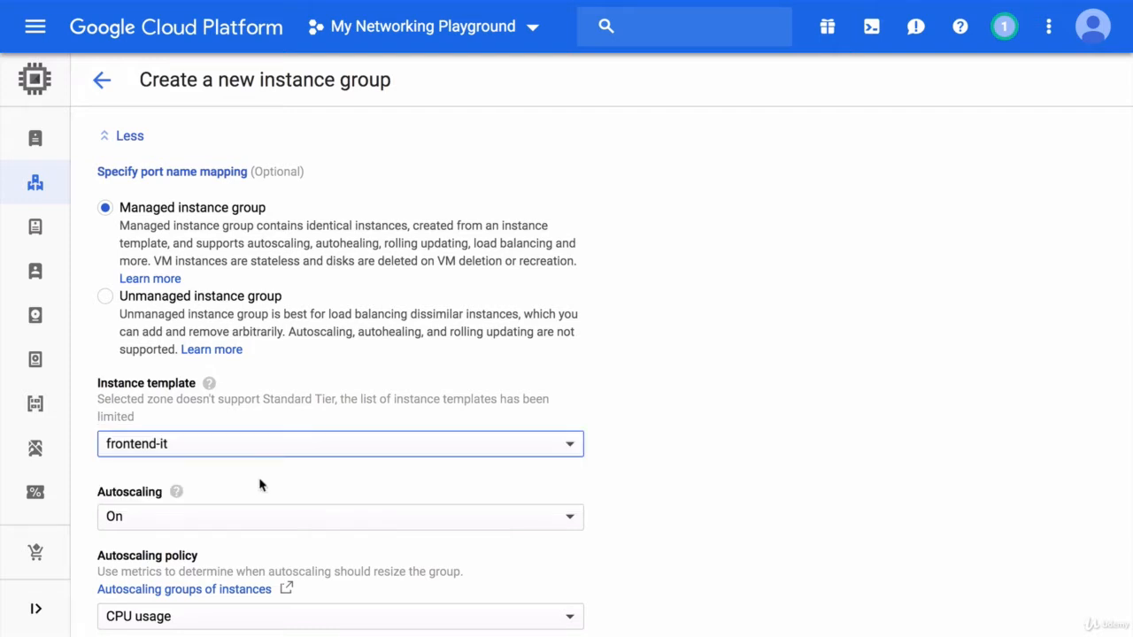
# Step: Set autoscaling to a minimum of 2 and a maximum of 3 instances, and create the instance group
pyautogui.scroll(-1, 260, 483)
pyautogui.scroll(-3, 260, 483)
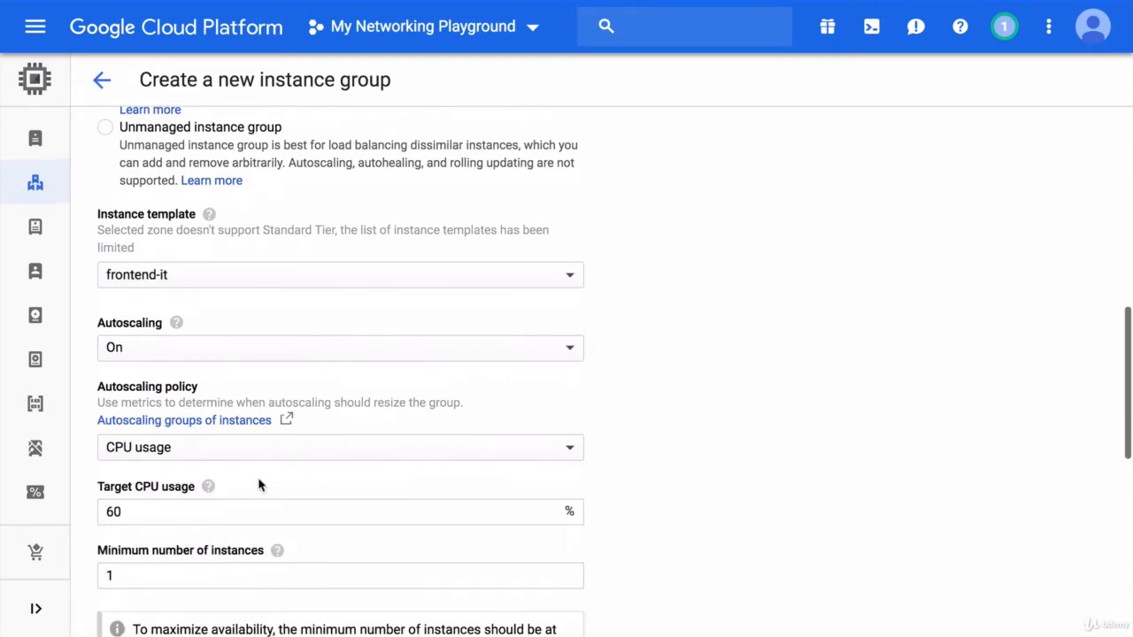
pyautogui.scroll(-1, 258, 479)
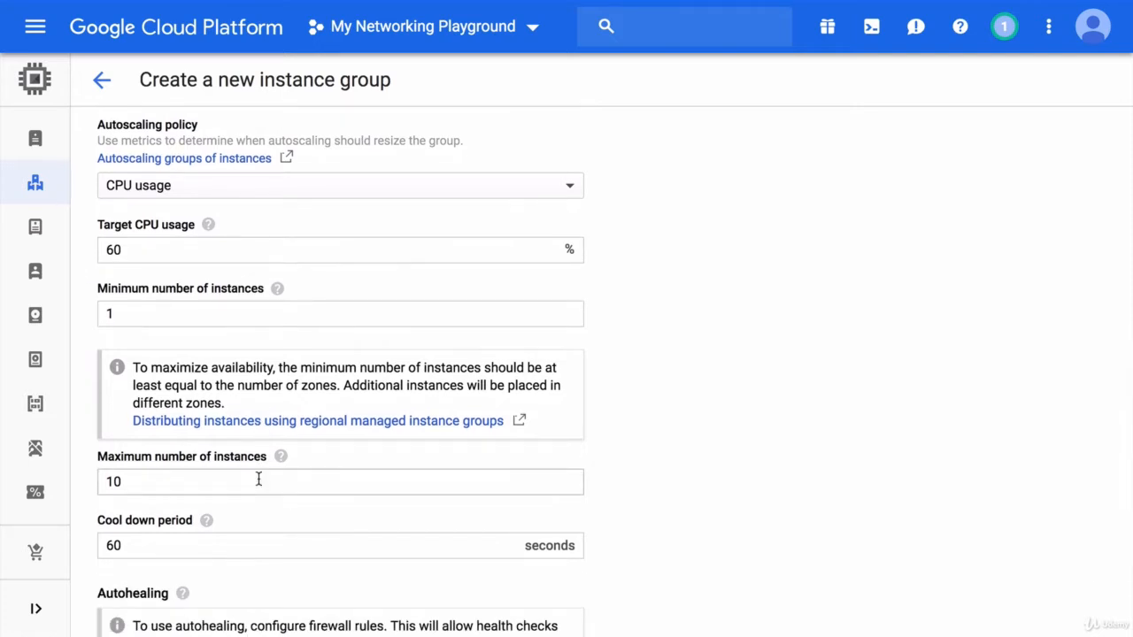
pyautogui.doubleClick(160, 313)
pyautogui.write('2')
pyautogui.doubleClick(147, 482)
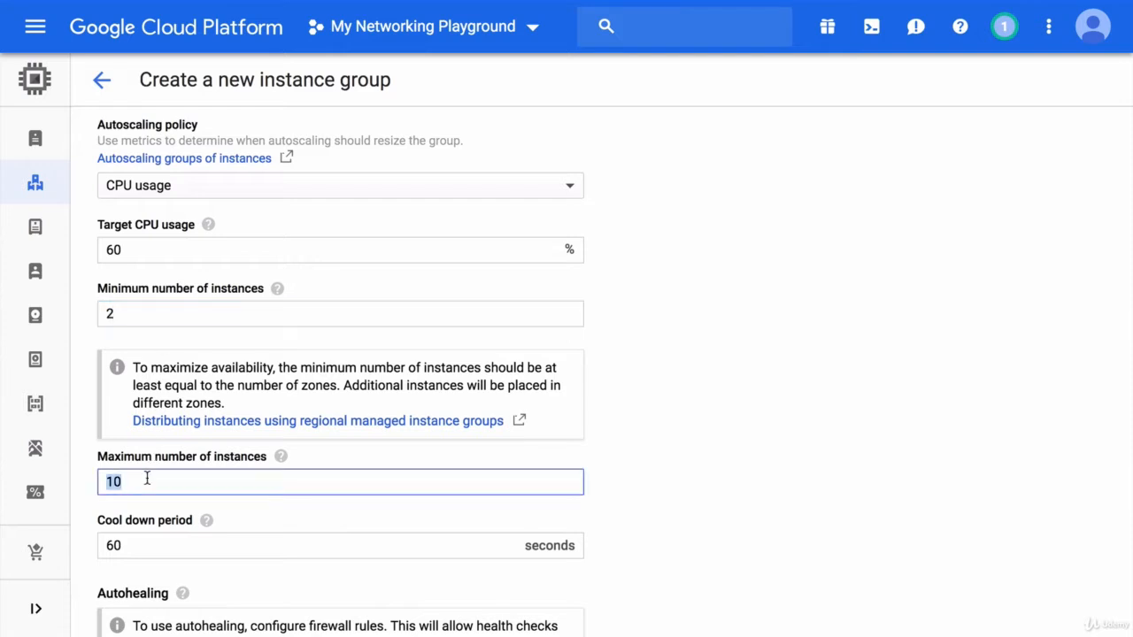
pyautogui.write('3')
pyautogui.click(240, 506)
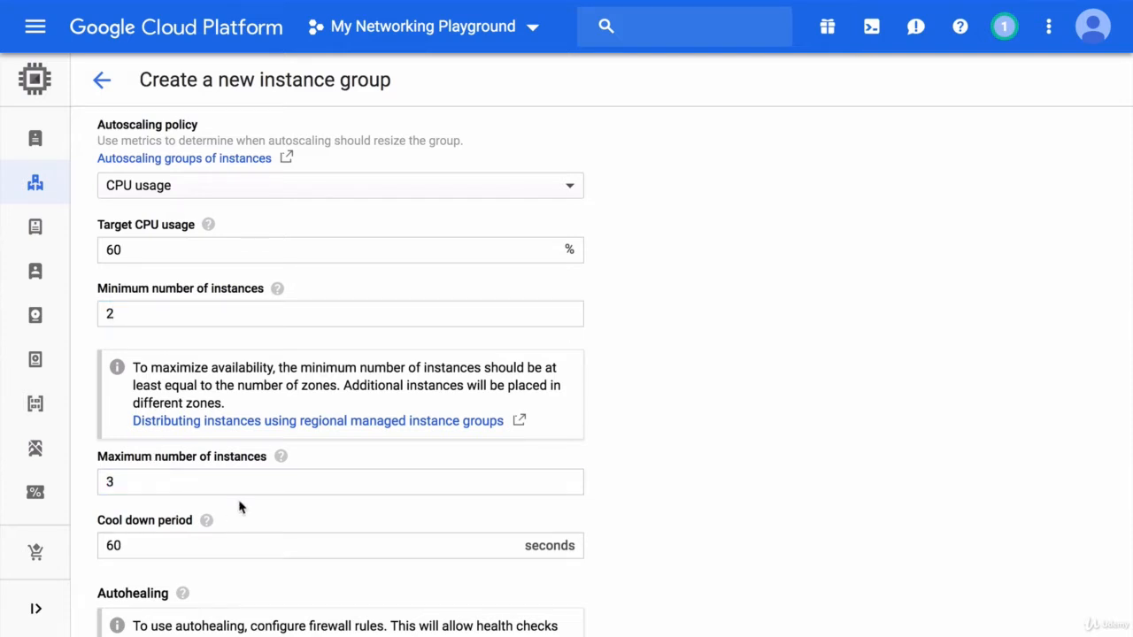
pyautogui.scroll(-4, 240, 506)
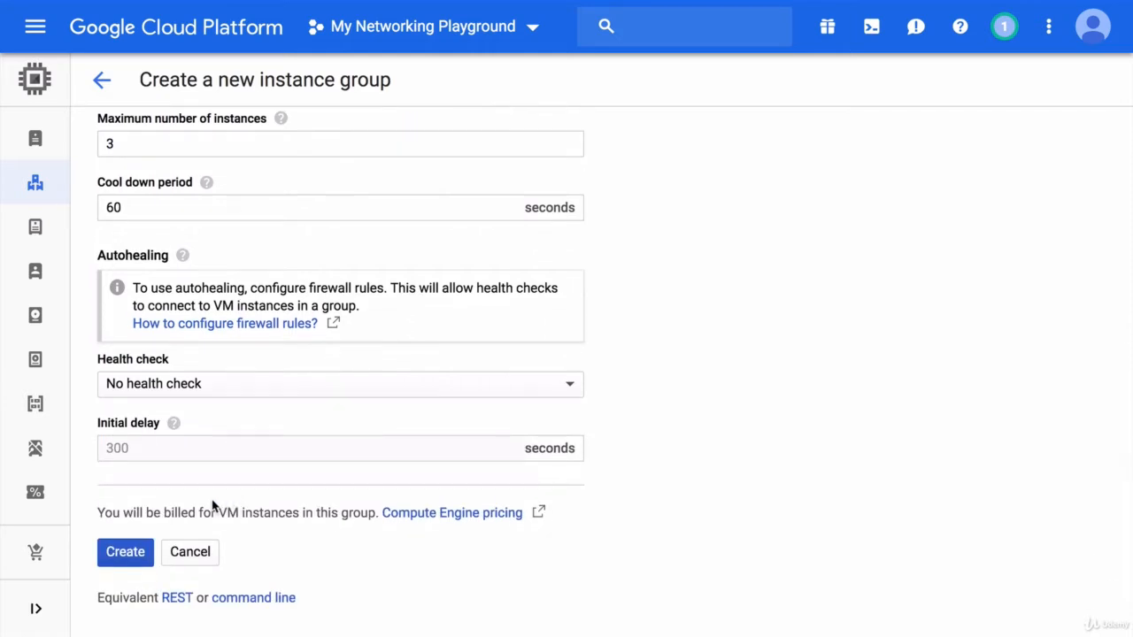
pyautogui.click(132, 556)
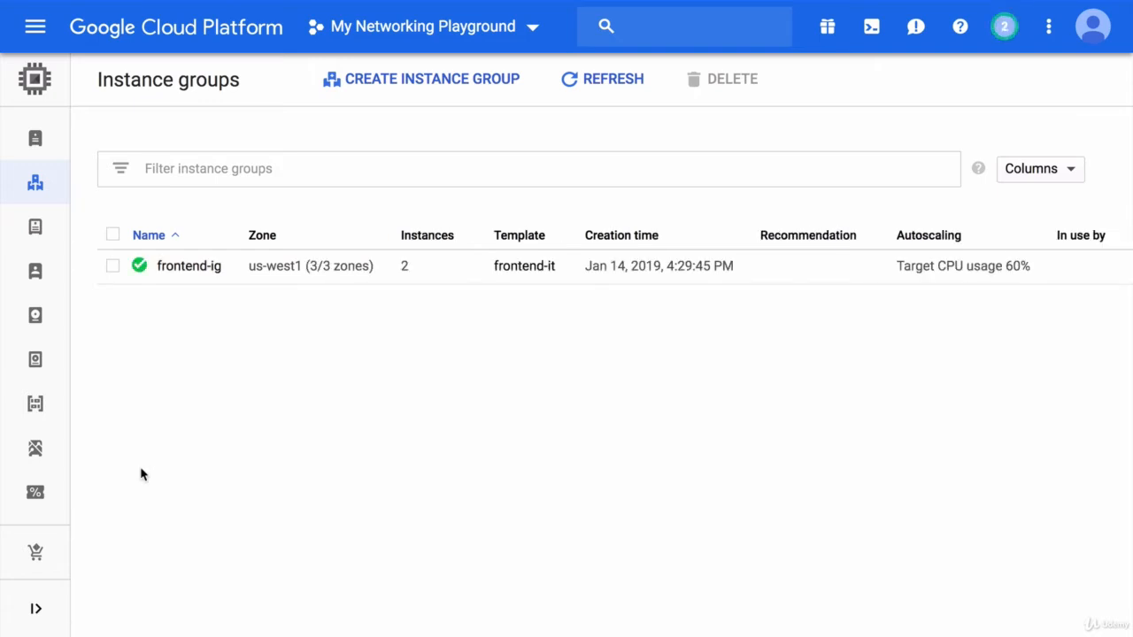
# Step: Open the frontend-ig group and copy the external IP of its member frontend-ig-2tvk
pyautogui.click(201, 271)
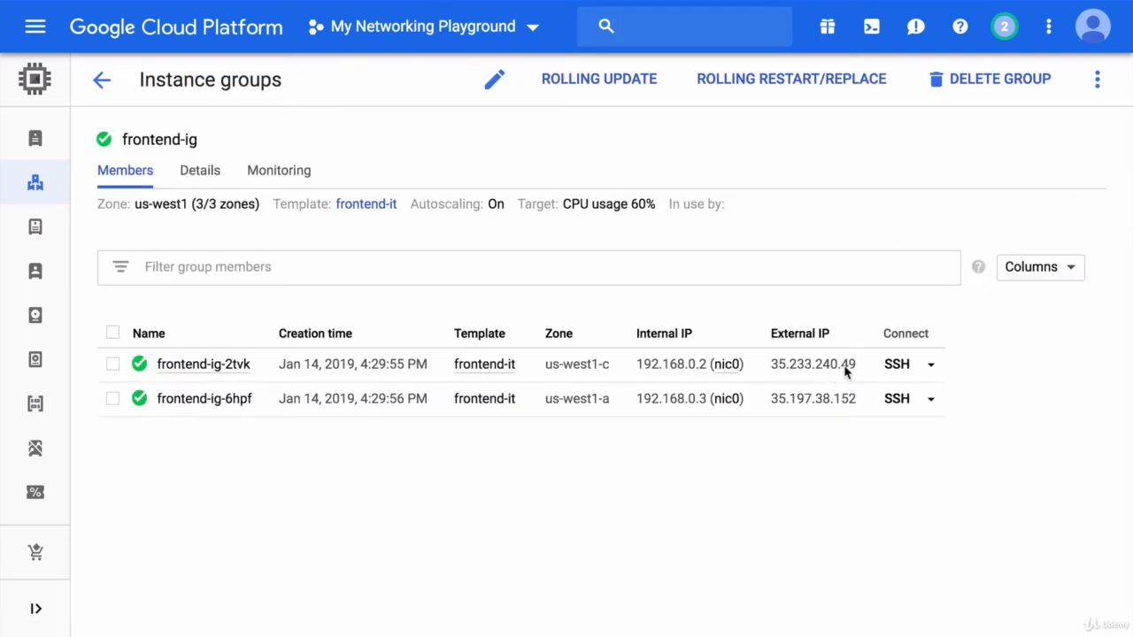
pyautogui.moveTo(863, 367); pyautogui.dragTo(766, 372)
pyautogui.hotkey('ctrl', 'c')
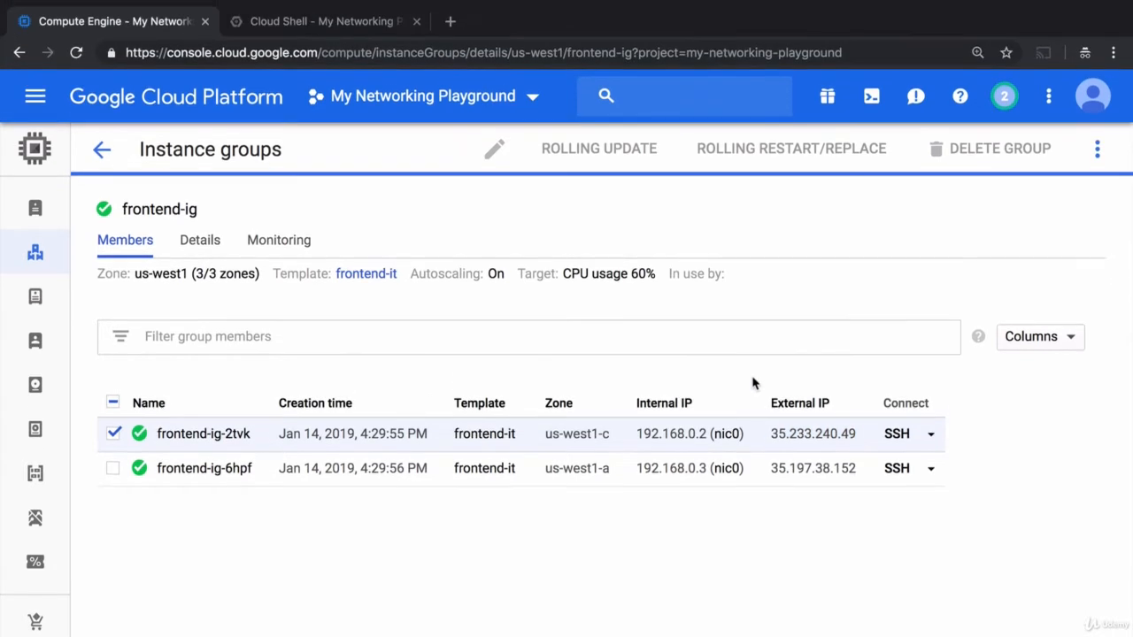
# Step: Switch to Cloud Shell and ping the copied external IP with three packets: ping -c 3 35.233.240.49
pyautogui.hotkey('ctrl', 'Tab')
pyautogui.write('ping -c 3')
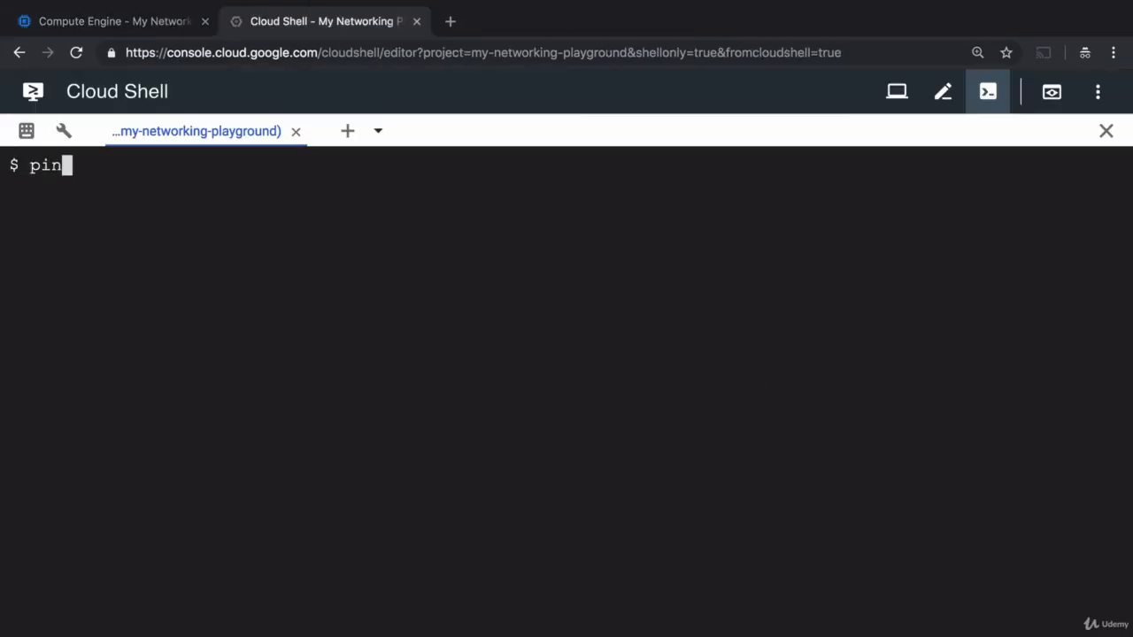
pyautogui.hotkey('ctrl', 'v')
pyautogui.press('Return')
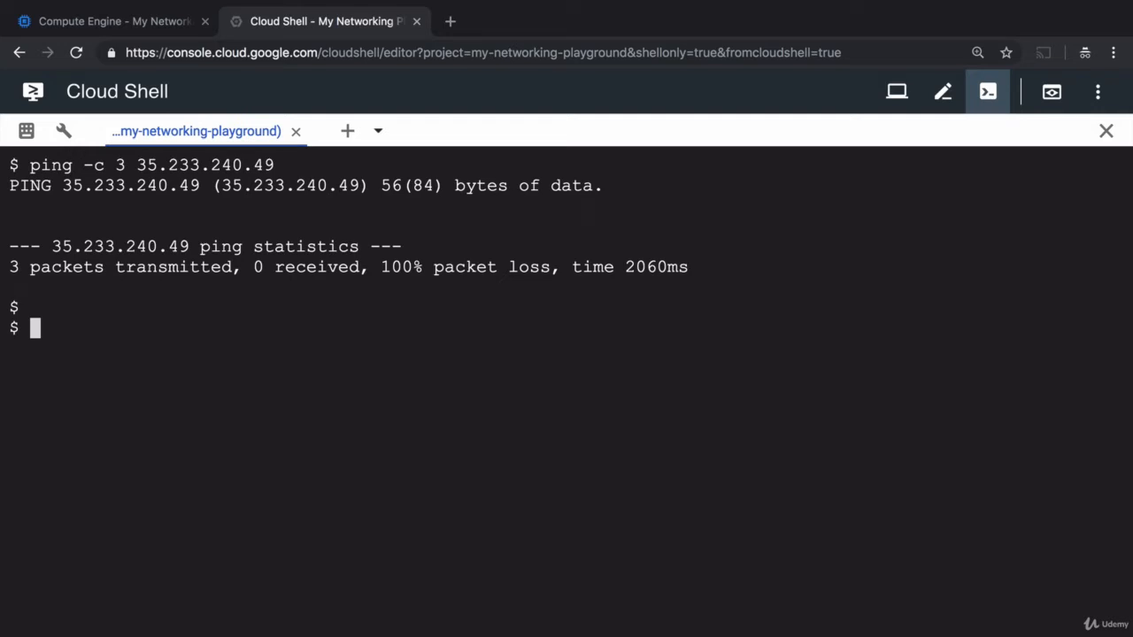
# Step: Switch back to the Google Cloud console and open the firewall rules of the app-vpc network
pyautogui.hotkey('ctrl', 'Tab')
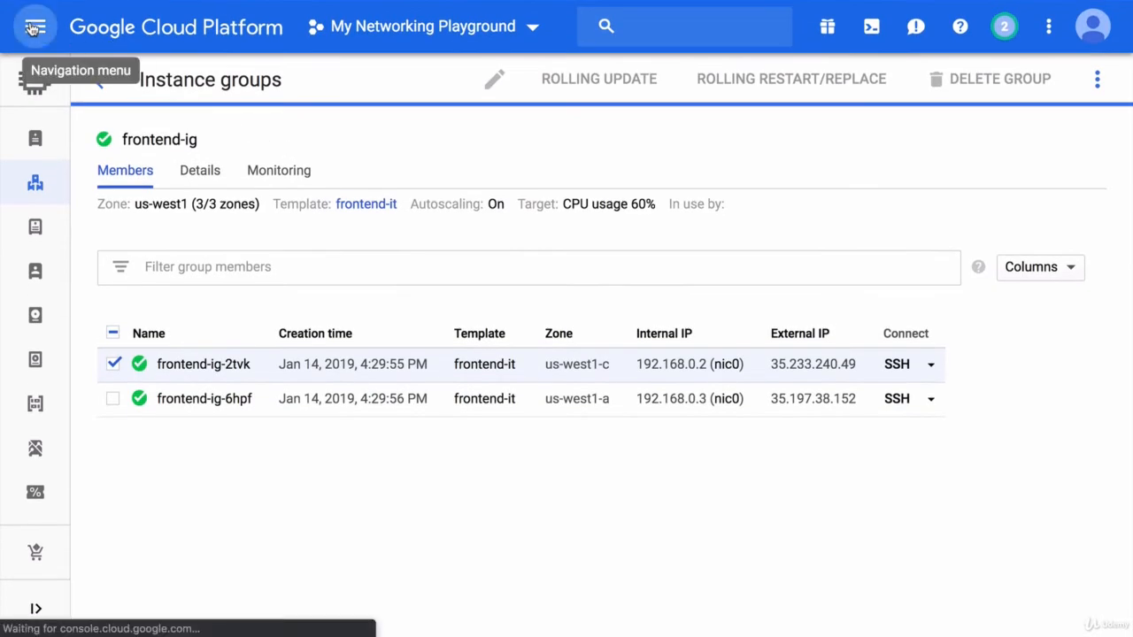
pyautogui.click(32, 28)
pyautogui.moveTo(165, 231)
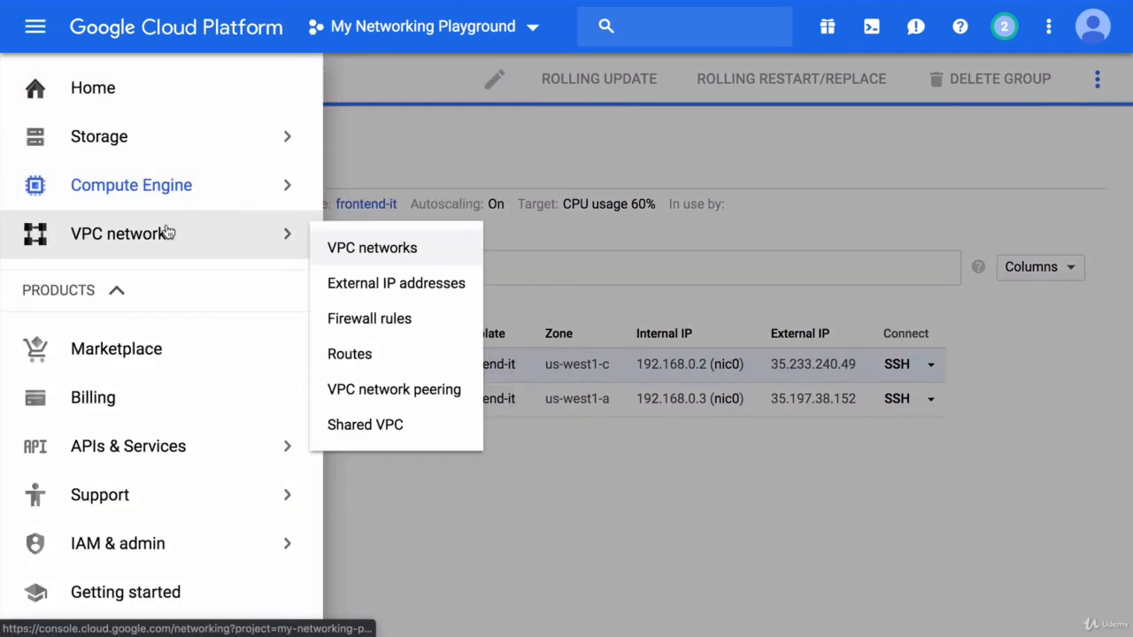
pyautogui.click(363, 248)
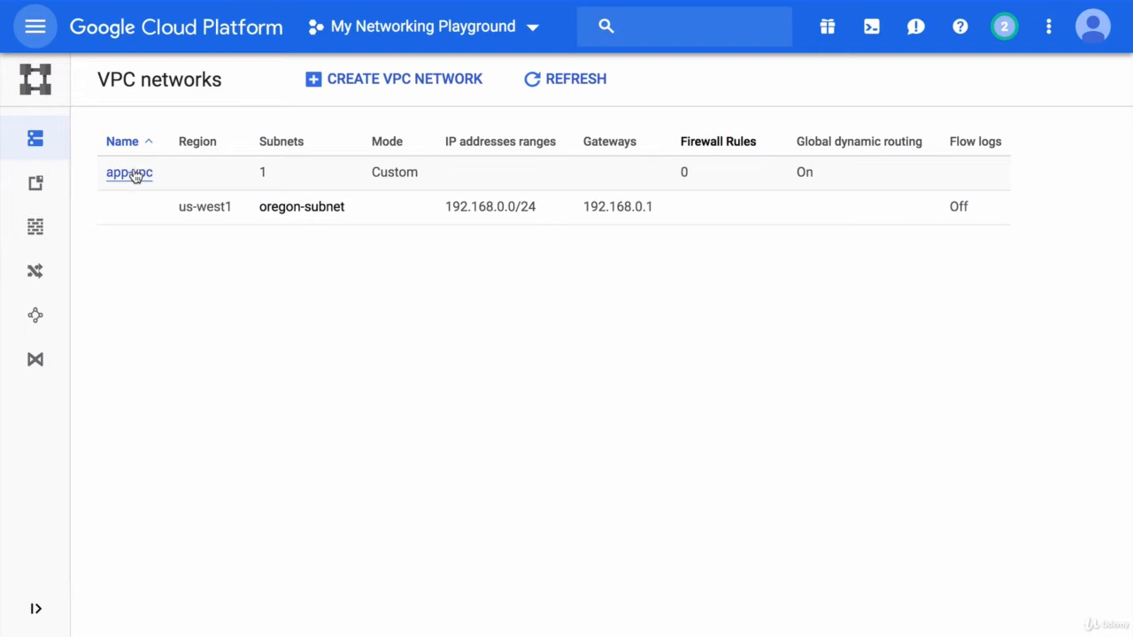
pyautogui.click(132, 175)
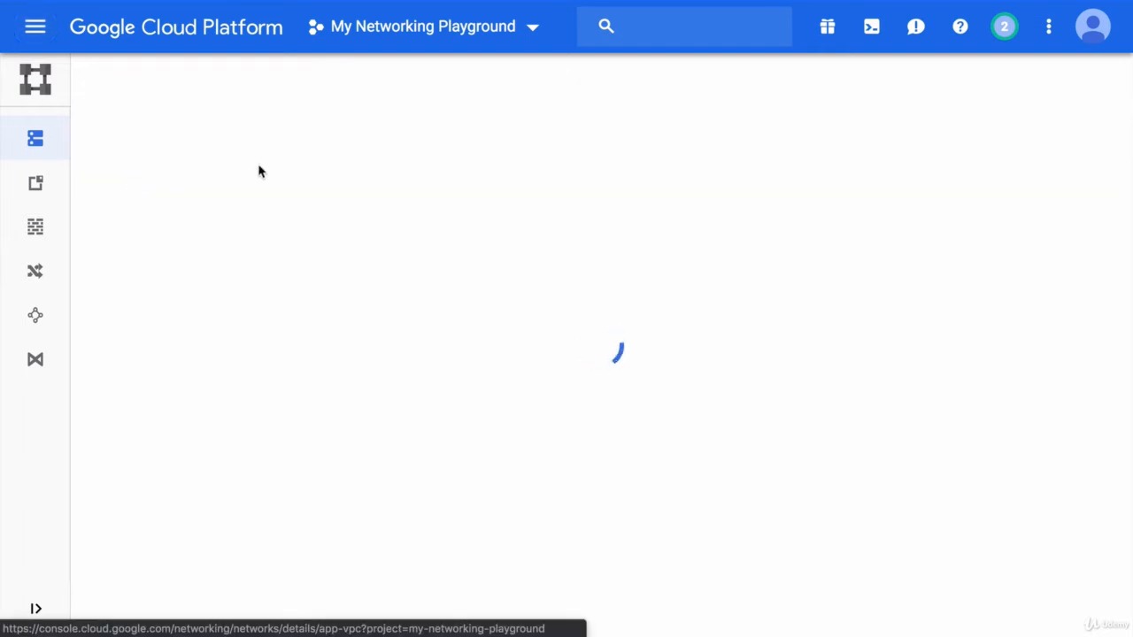
pyautogui.click(400, 341)
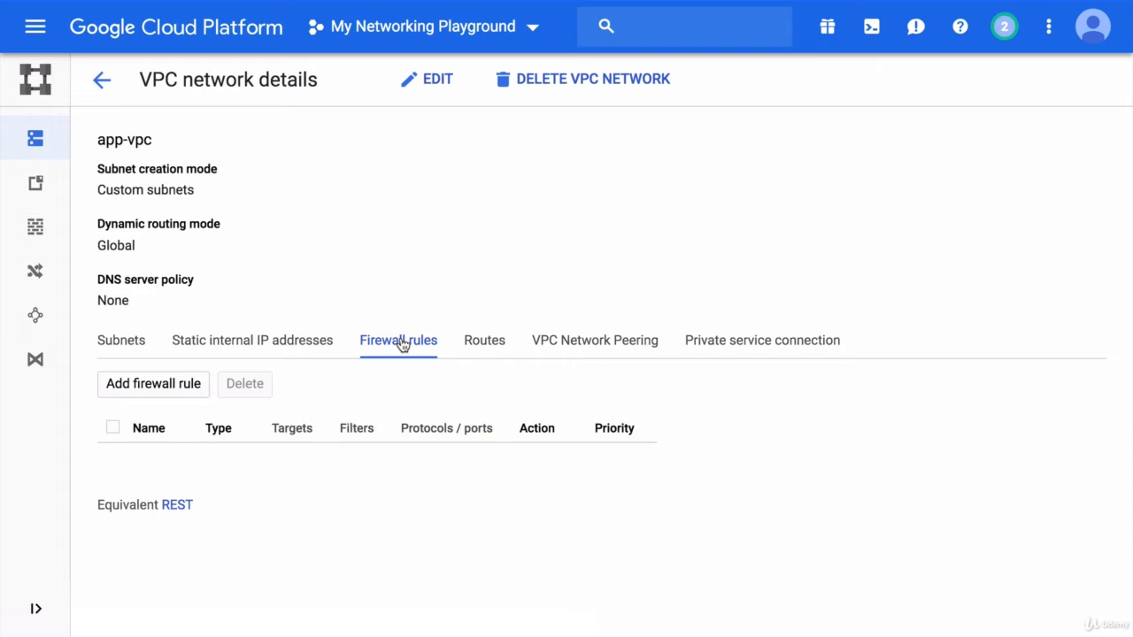
# Step: Start a new firewall rule in app-vpc and name it allow-incoming-to-frontend-fwr
pyautogui.click(175, 392)
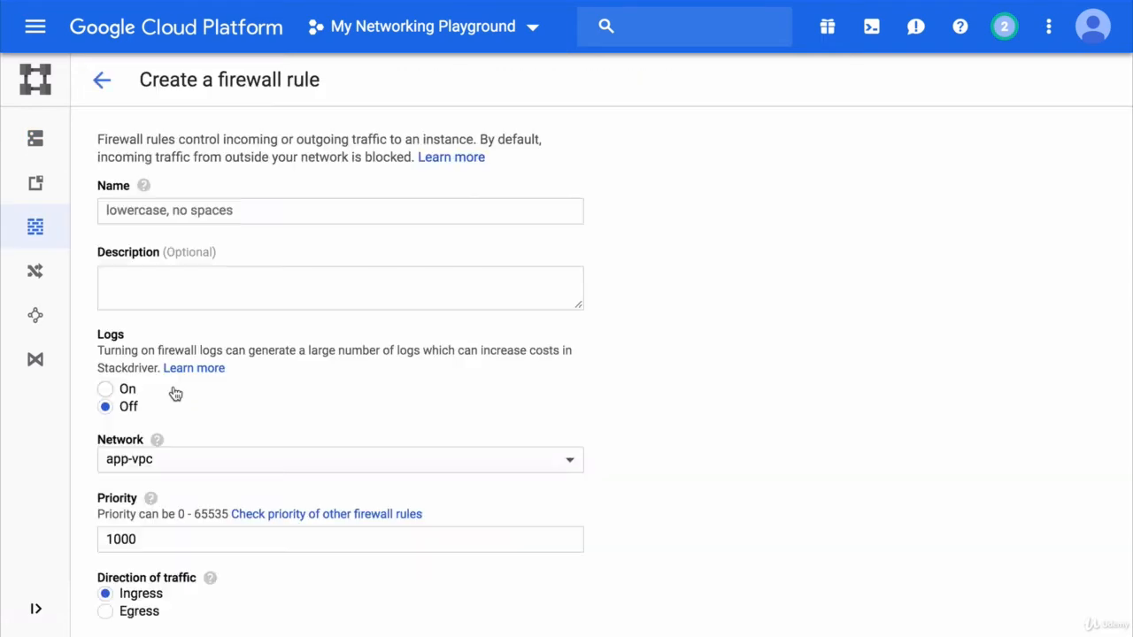
pyautogui.click(177, 210)
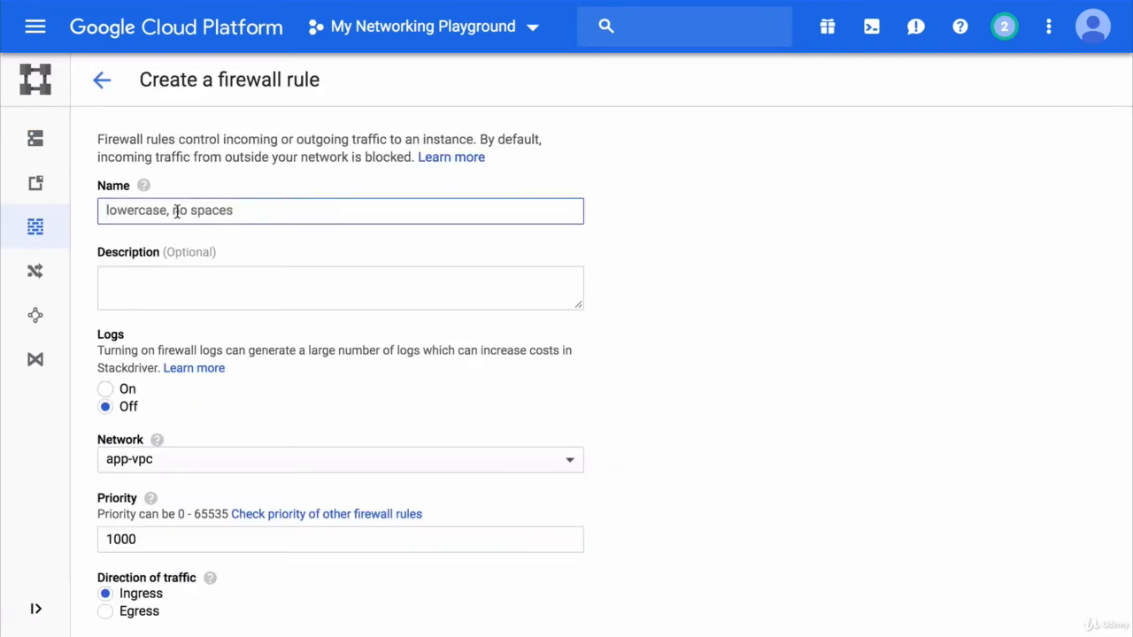
pyautogui.write('allow-incoming-to-frontend')
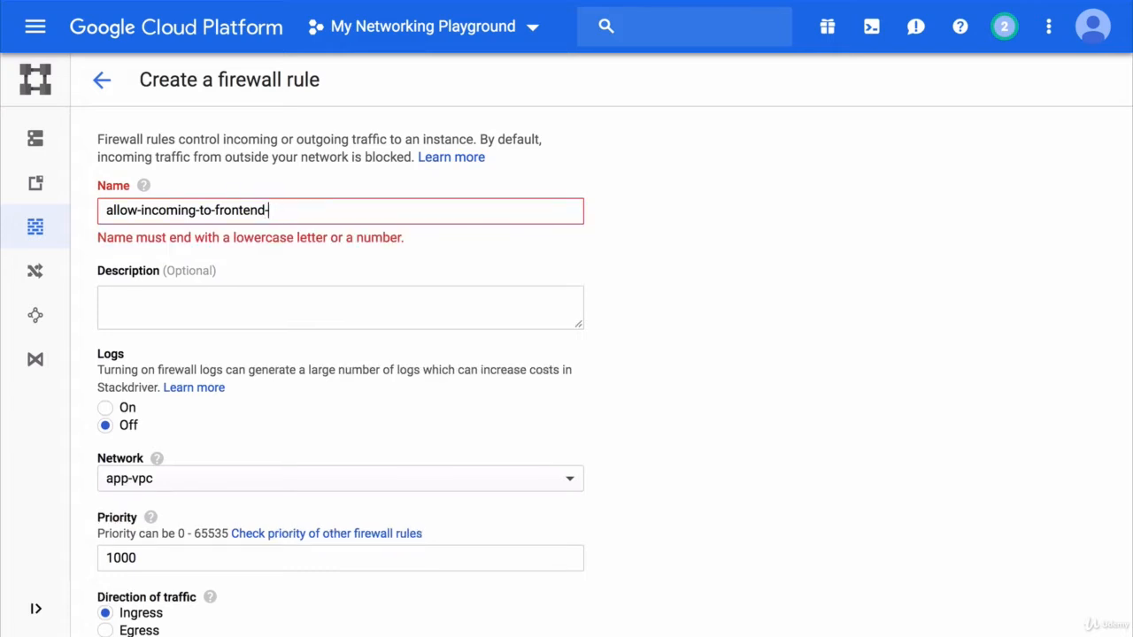
pyautogui.write('-fwr')
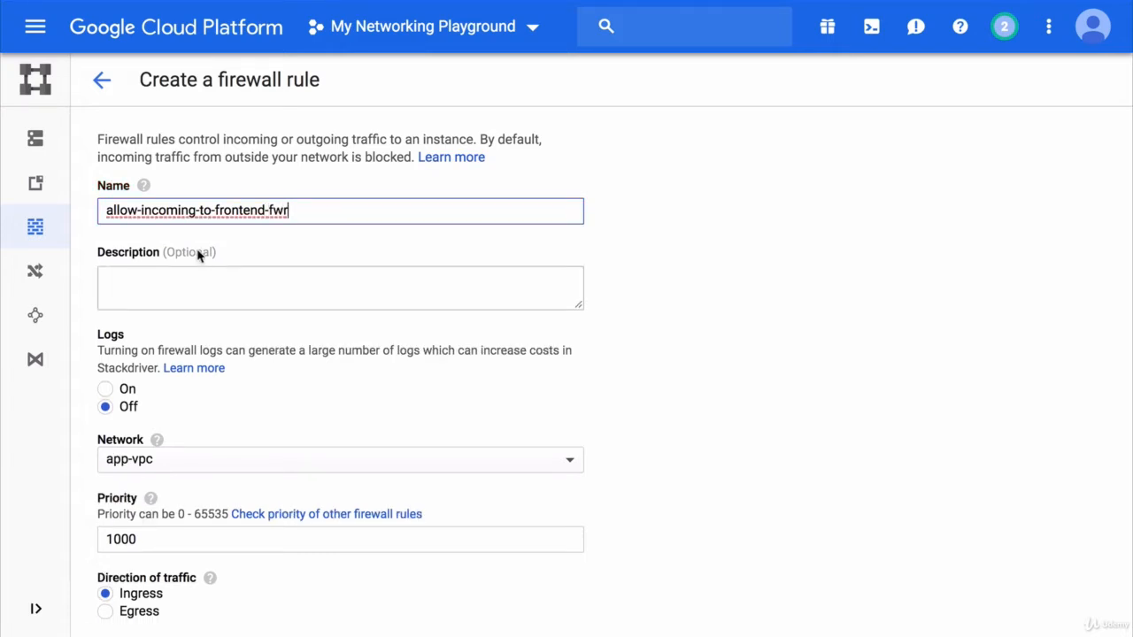
pyautogui.click(263, 247)
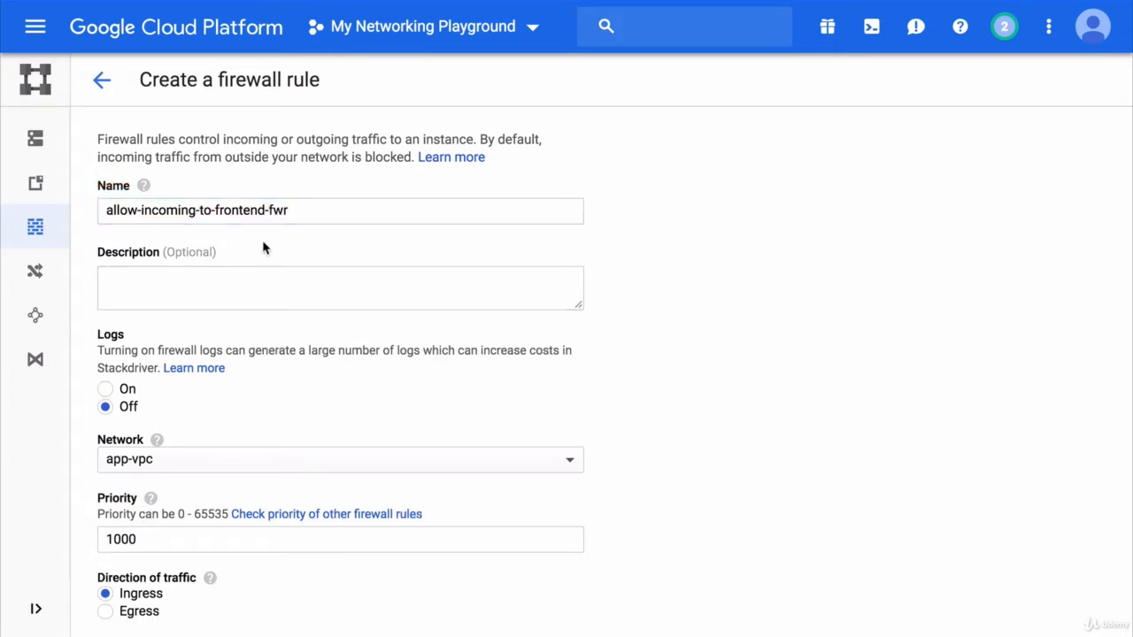
# Step: Target the firewall rule at a specified service account, choosing frontend-sa
pyautogui.scroll(-5, 263, 248)
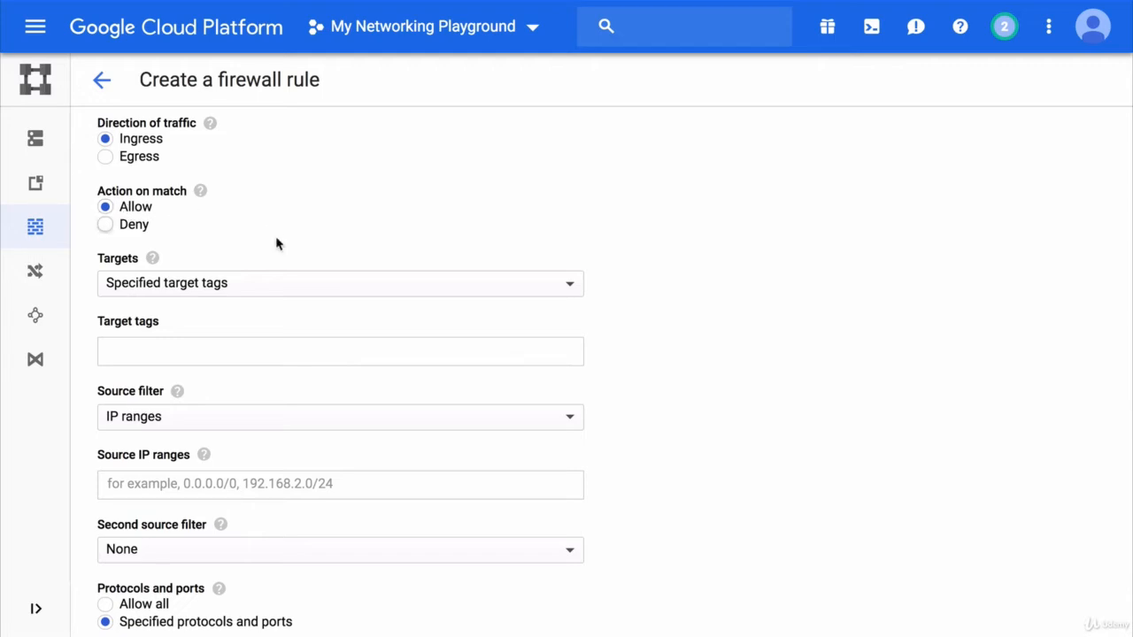
pyautogui.click(316, 283)
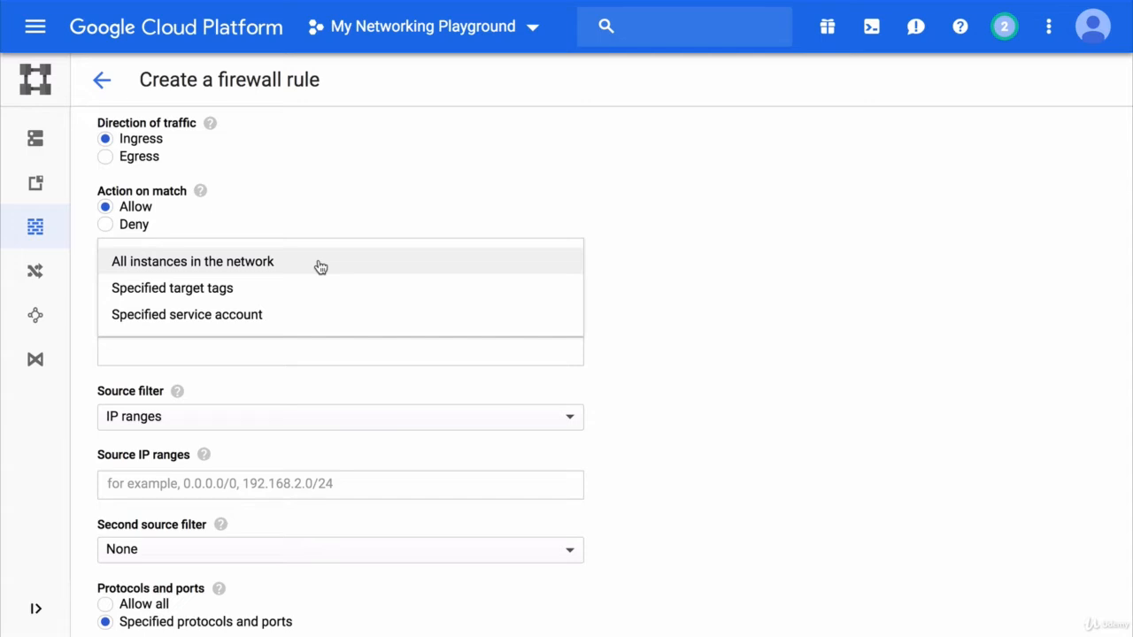
pyautogui.click(280, 317)
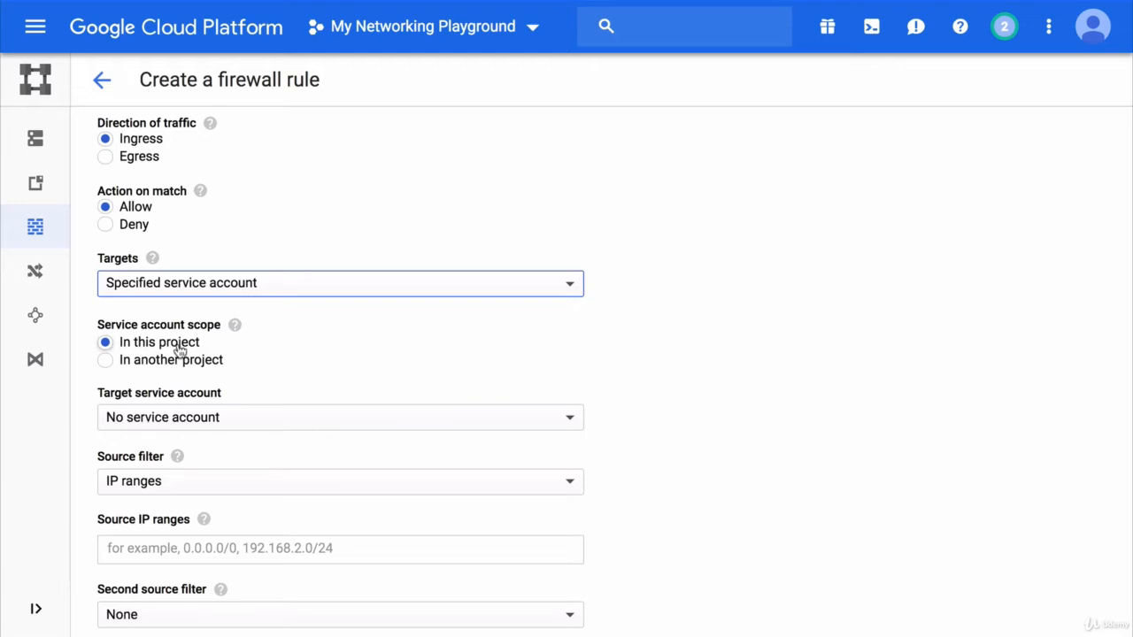
pyautogui.click(240, 420)
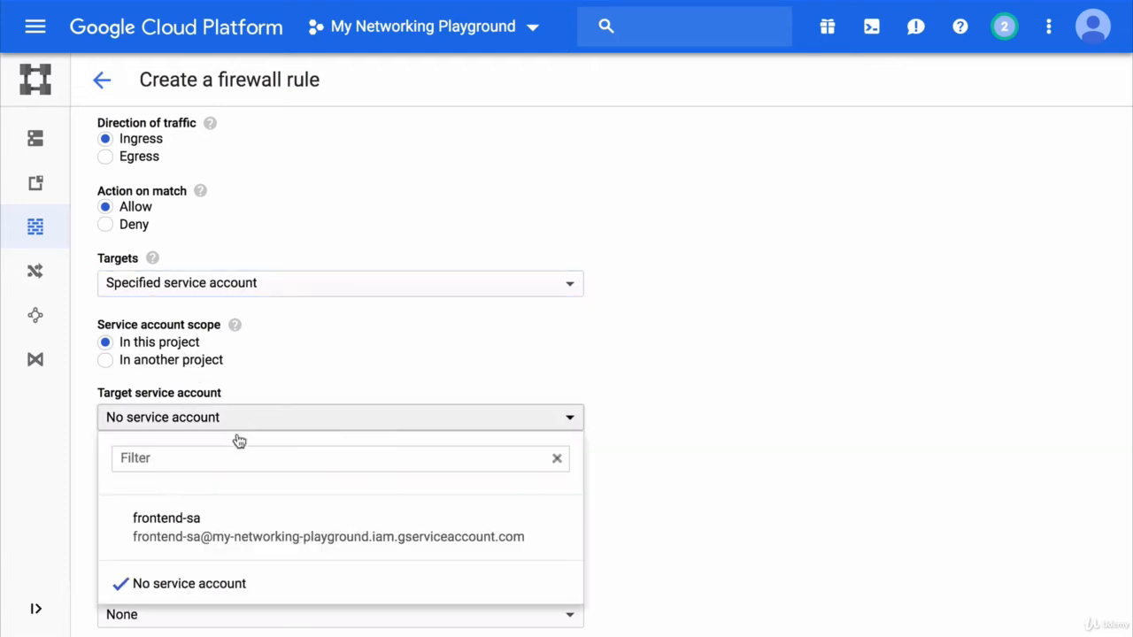
pyautogui.click(229, 532)
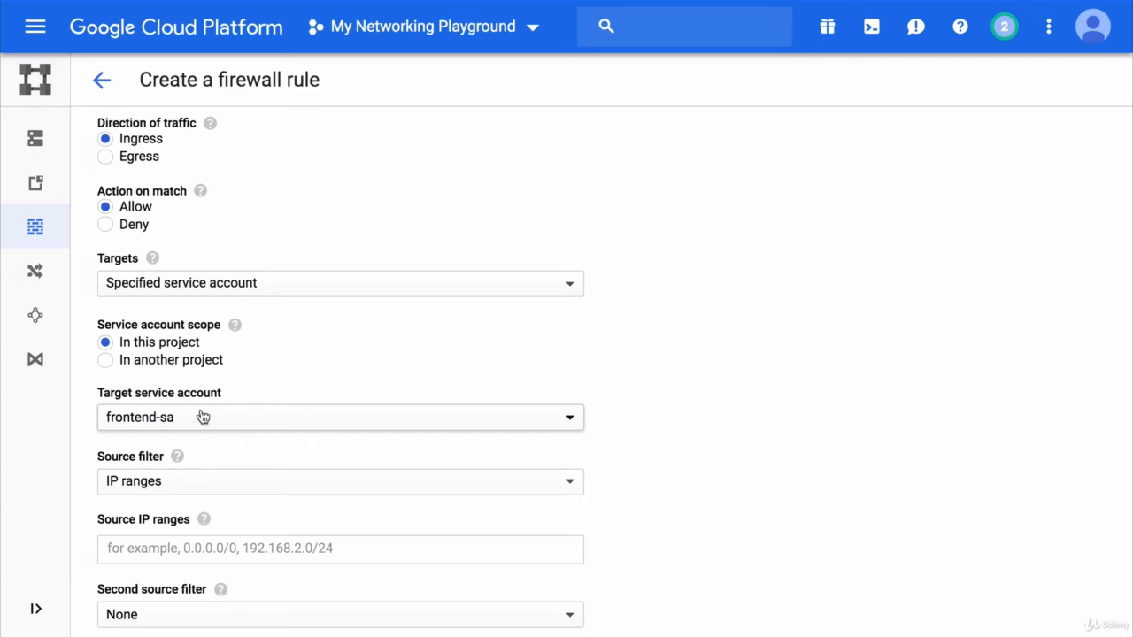
# Step: Set the firewall rule's source IP range to 0.0.0.0/0
pyautogui.scroll(-5, 203, 417)
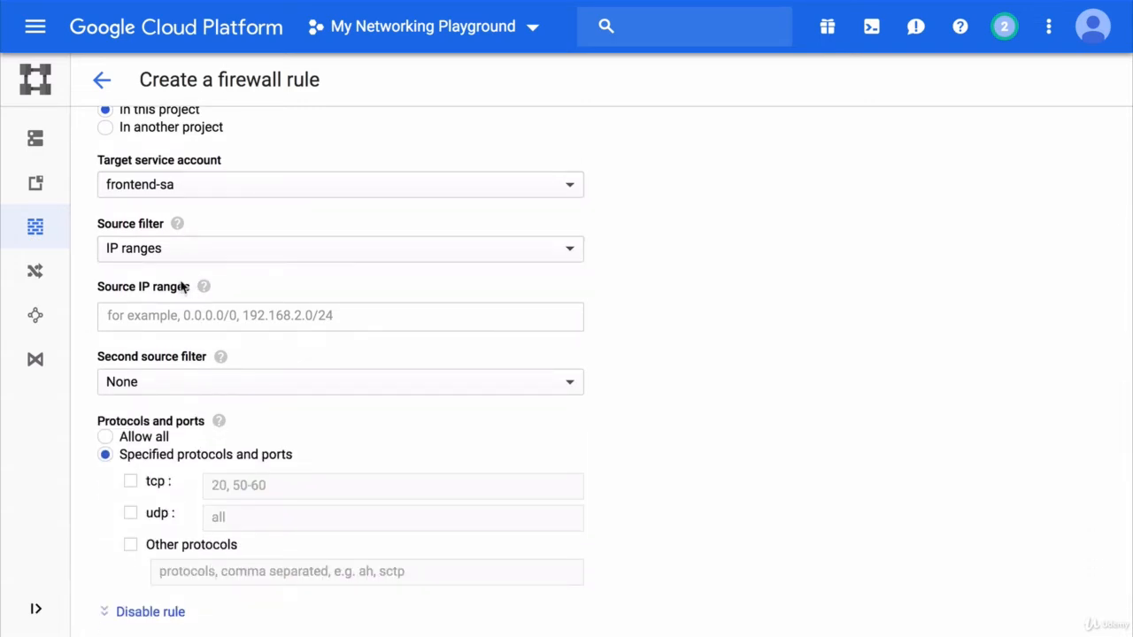
pyautogui.click(174, 317)
pyautogui.write('0.0.0.0/0')
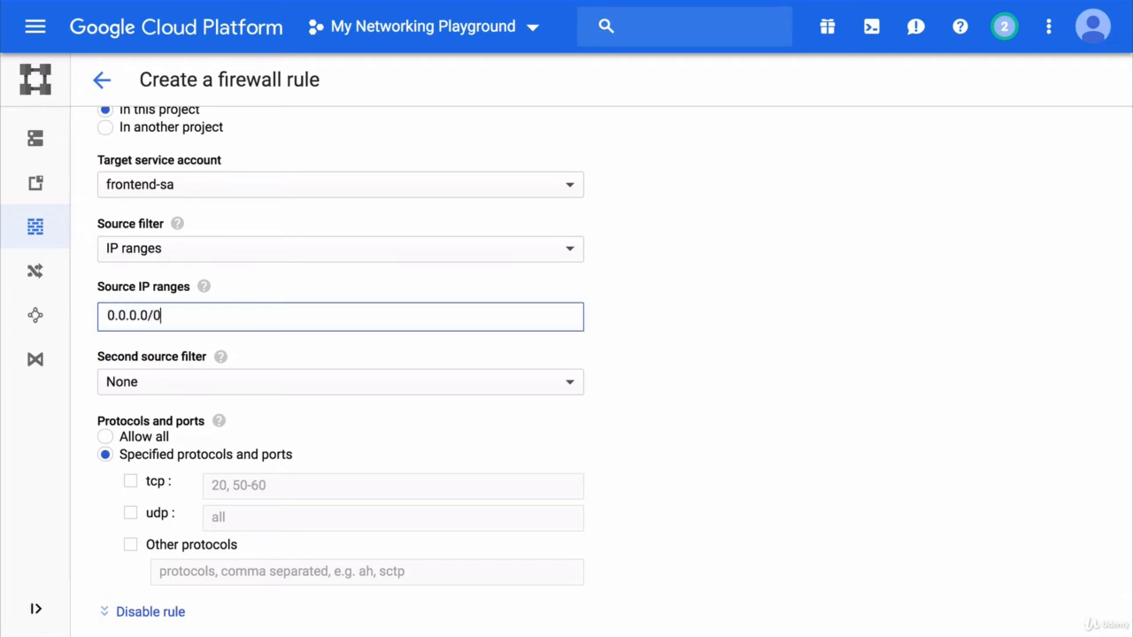
pyautogui.press('Return')
pyautogui.click(257, 357)
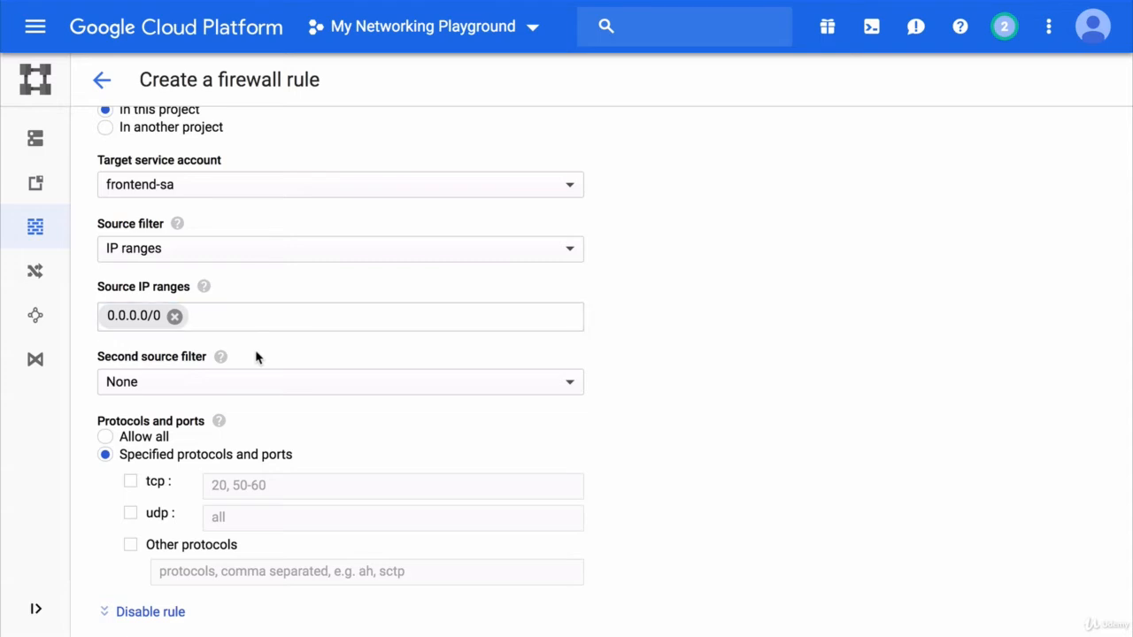
# Step: Allow the icmp protocol under other protocols, and create the firewall rule
pyautogui.scroll(-2, 256, 357)
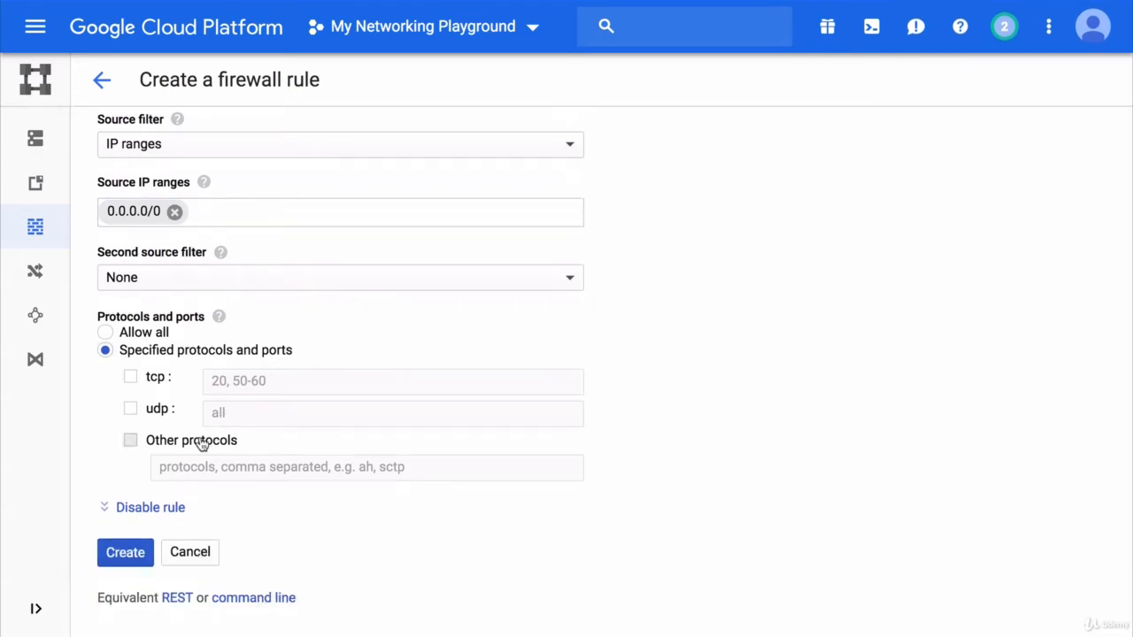
pyautogui.click(201, 443)
pyautogui.click(162, 461)
pyautogui.write('icmp')
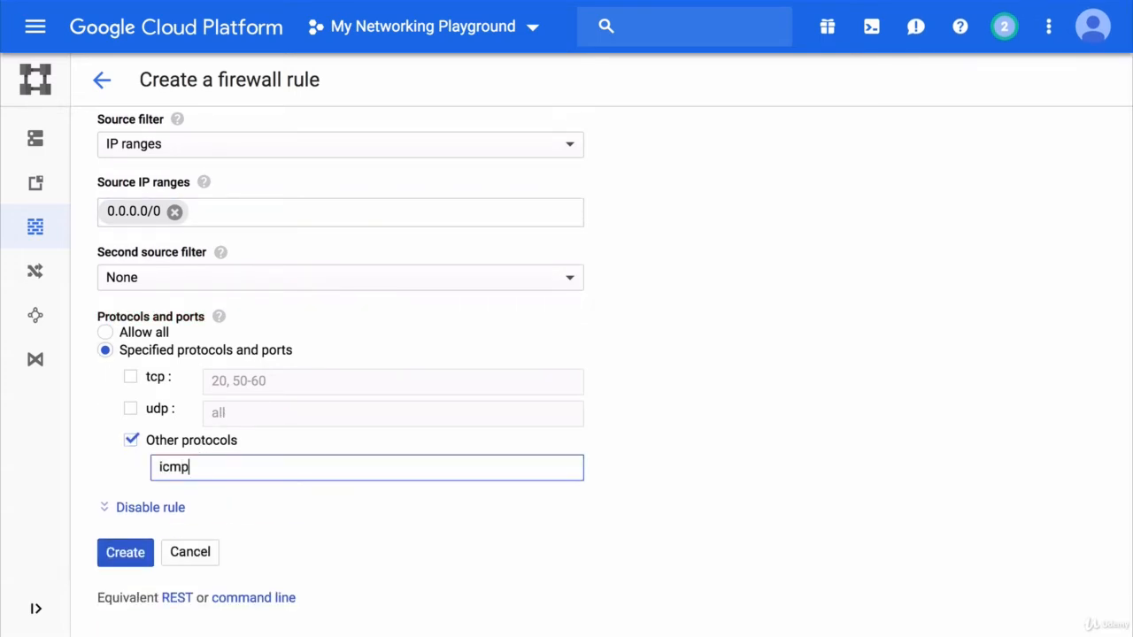
pyautogui.click(315, 504)
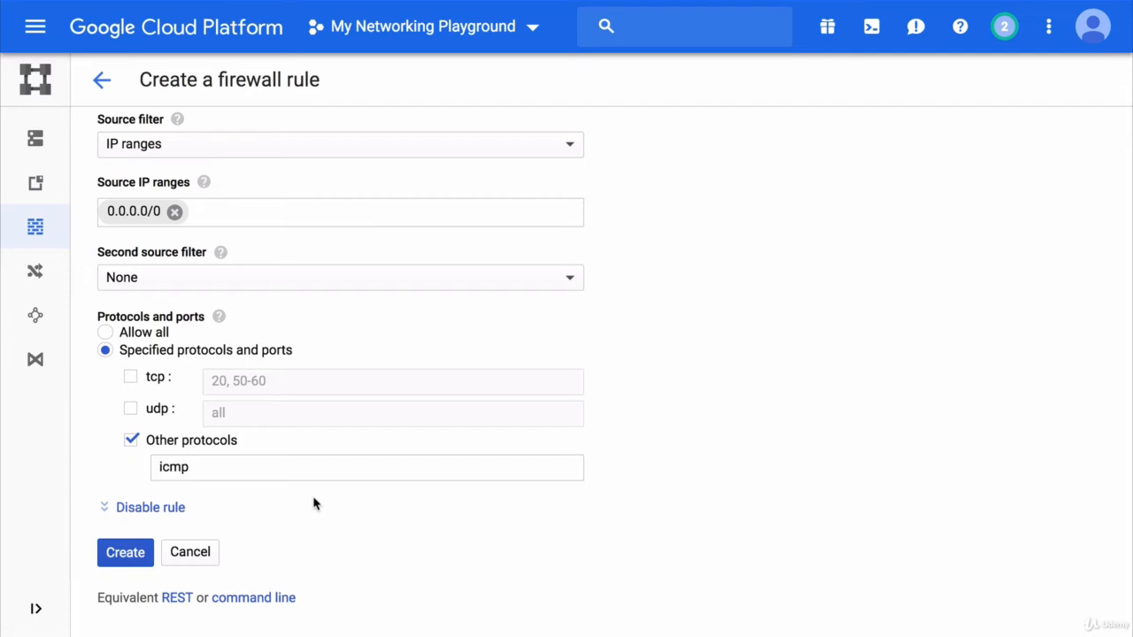
pyautogui.click(135, 550)
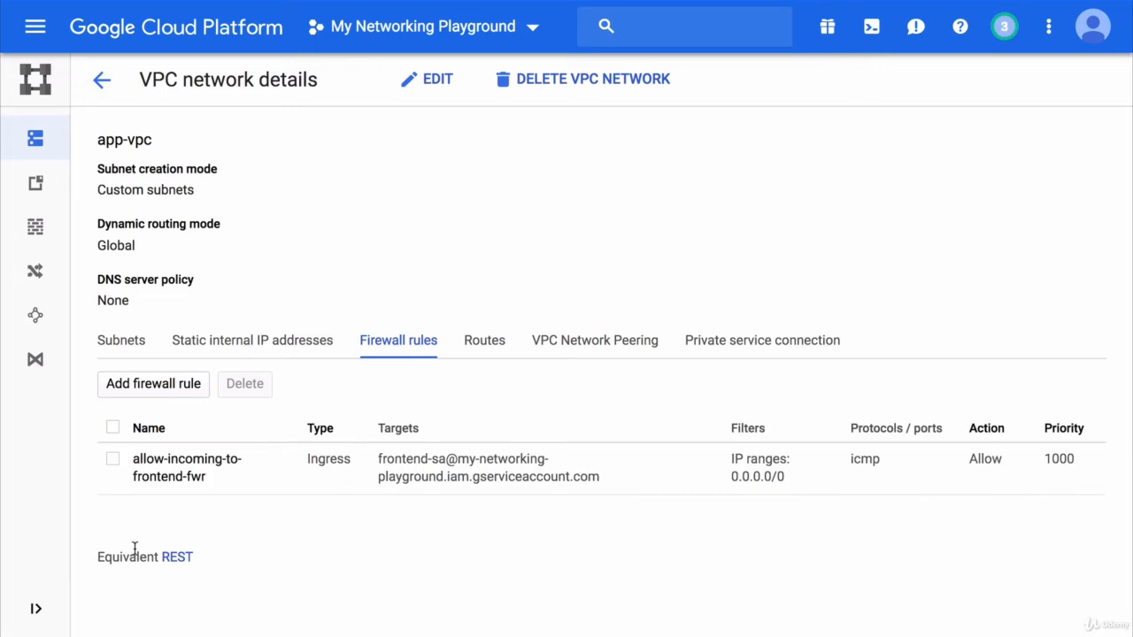
# Step: Switch to Cloud Shell and run the previous ping -c 3 35.233.240.49 again
pyautogui.hotkey('ctrl', 'Tab')
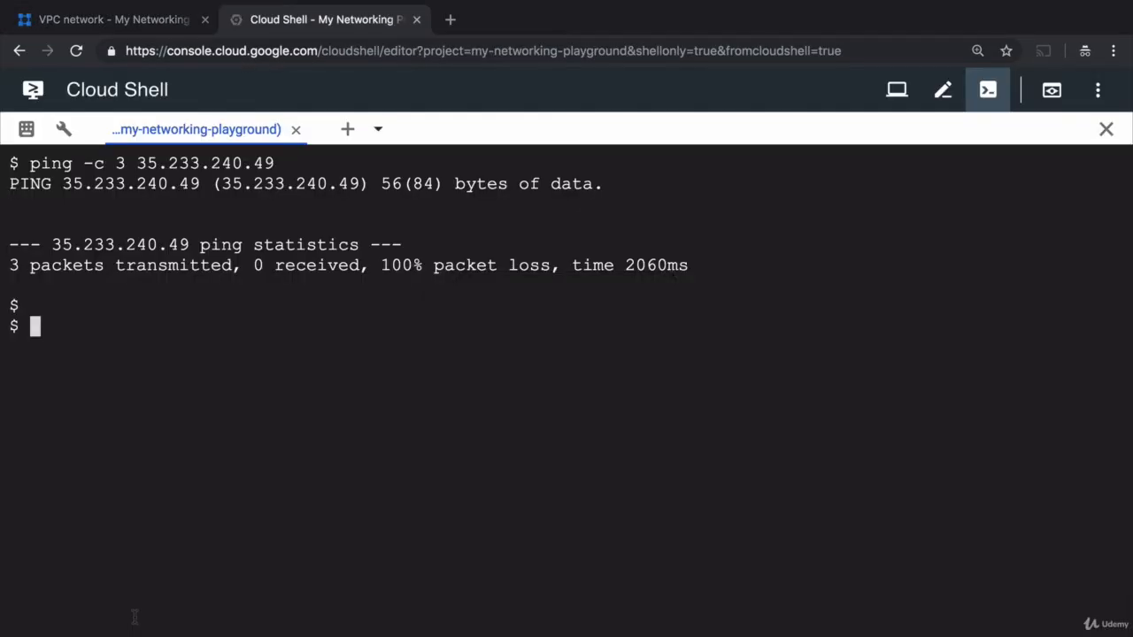
pyautogui.press('Up')
pyautogui.press('Return')
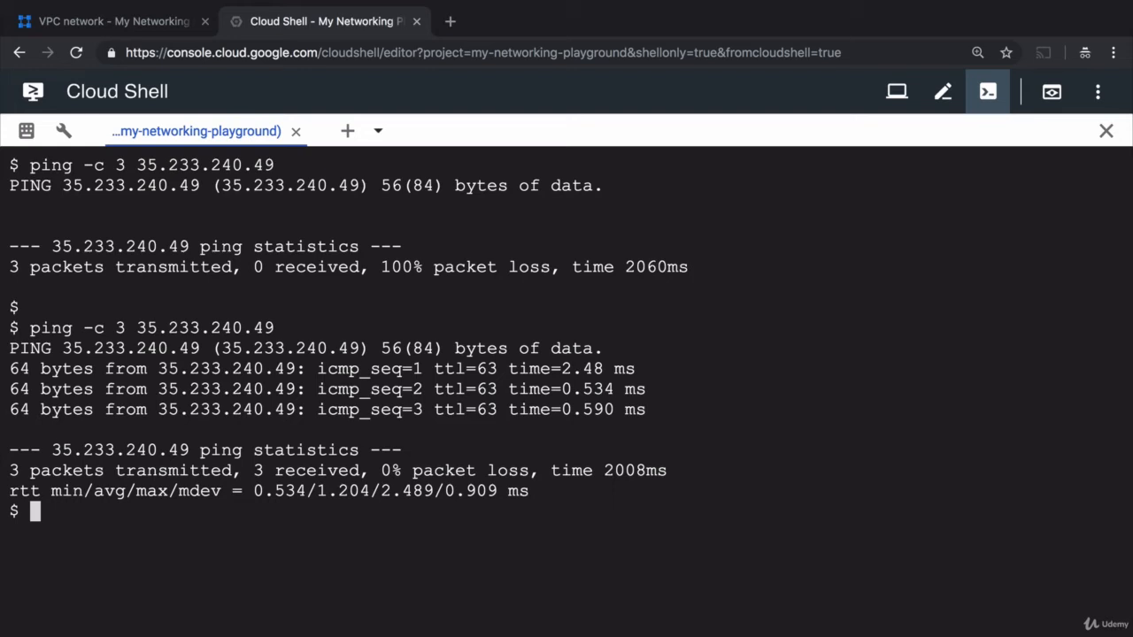
# Step: Return to the Google Cloud console, open the frontend-ig instance group and try to connect to frontend-ig-2tvk over SSH
pyautogui.hotkey('ctrl', 'Tab')
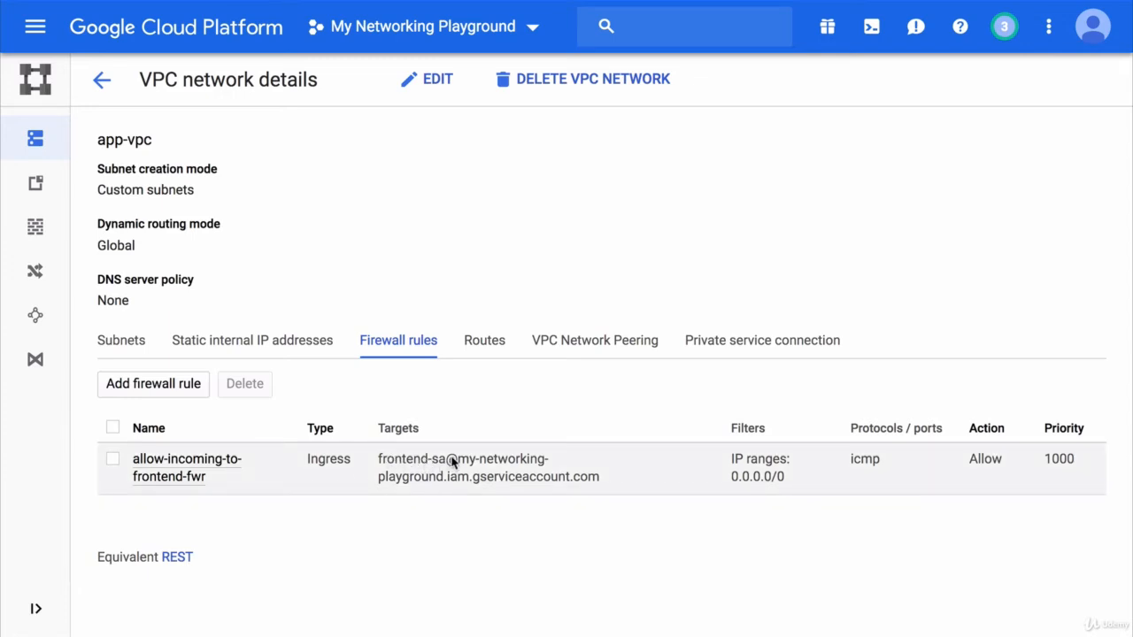
pyautogui.click(33, 29)
pyautogui.moveTo(171, 185)
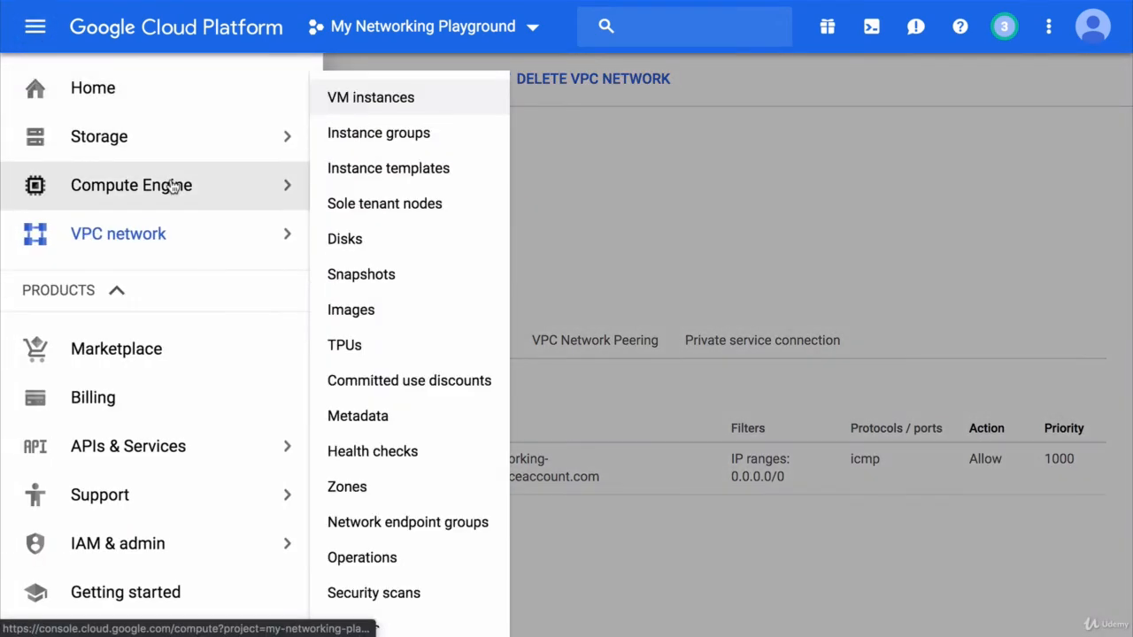
pyautogui.click(392, 144)
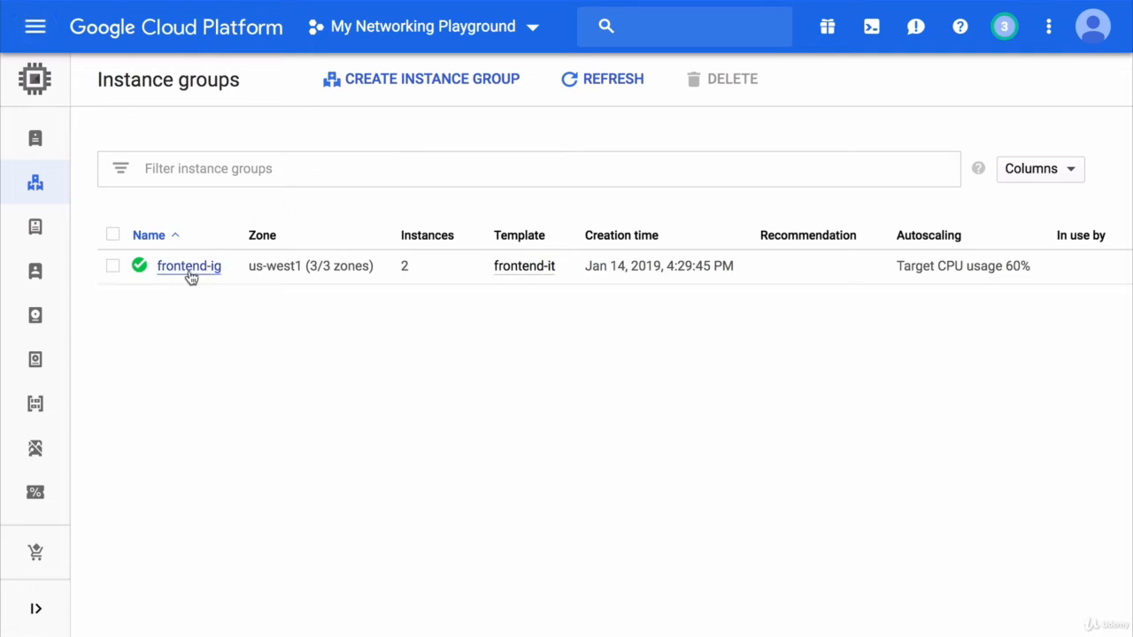
pyautogui.click(190, 275)
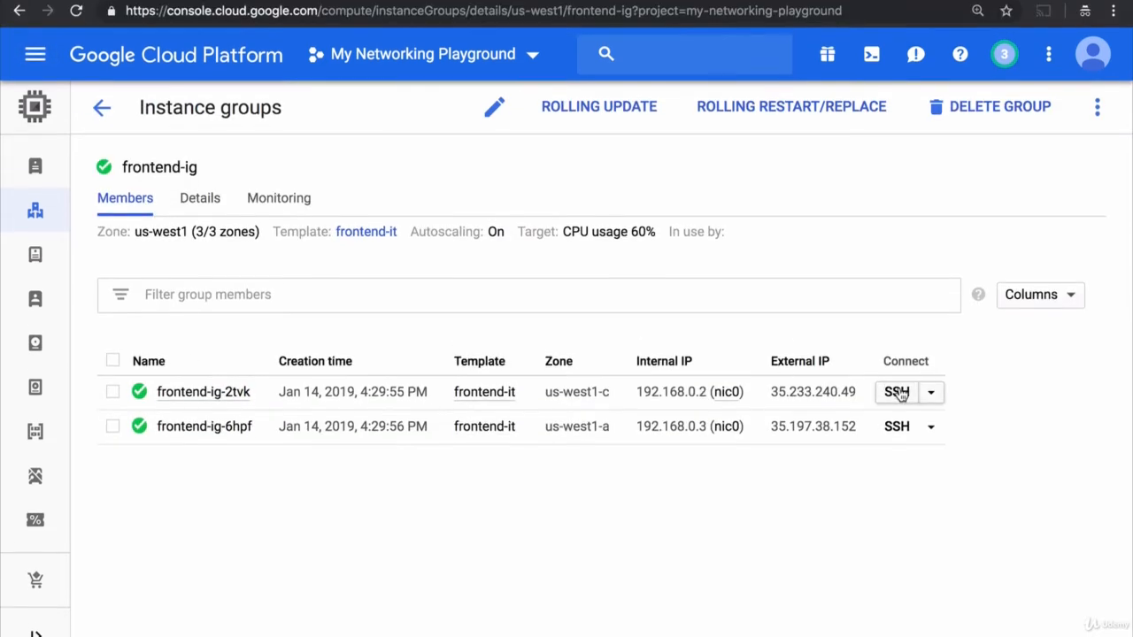
pyautogui.click(897, 435)
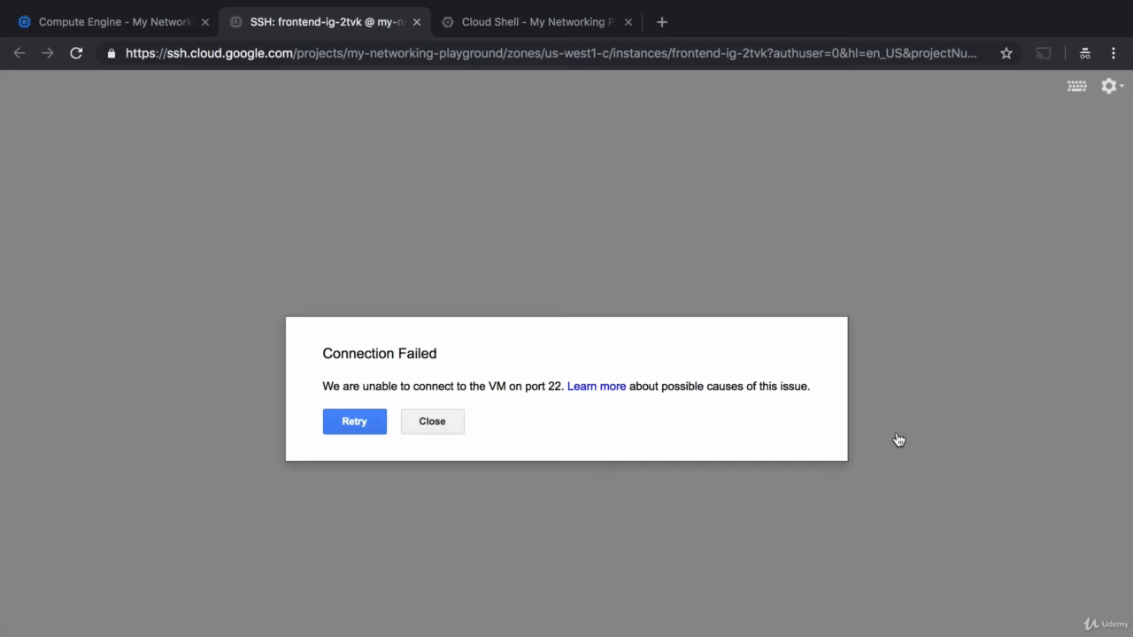
pyautogui.click(438, 426)
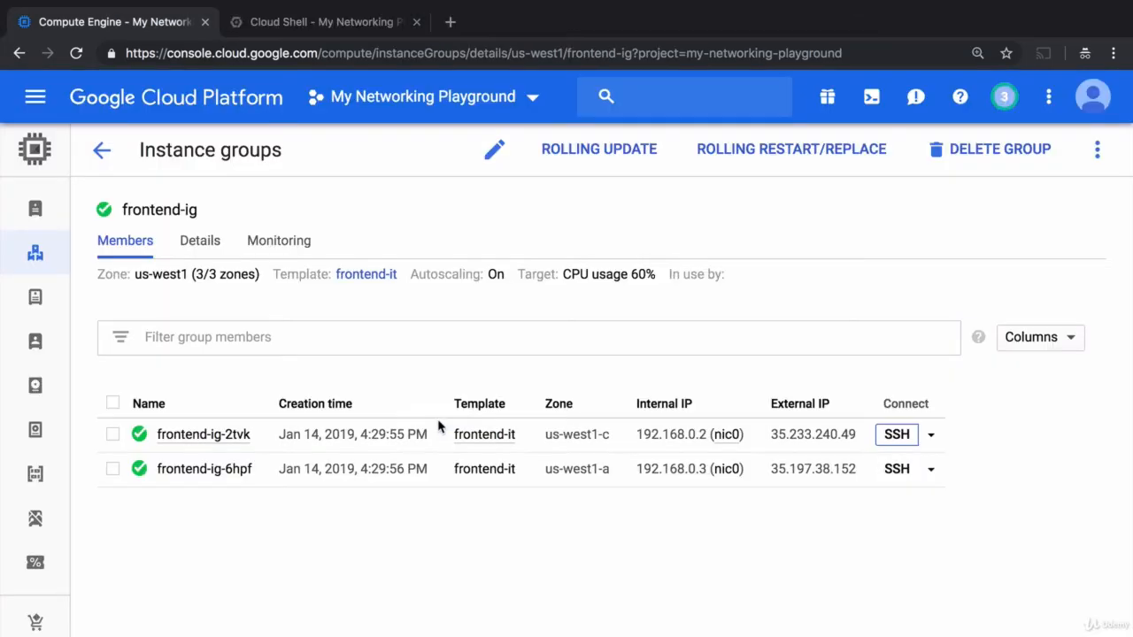
# Step: Check the network tags of instance frontend-ig-2tvk, and open the firewall rules of its app-vpc network
pyautogui.press('ctrl+super+f')
pyautogui.click(219, 375)
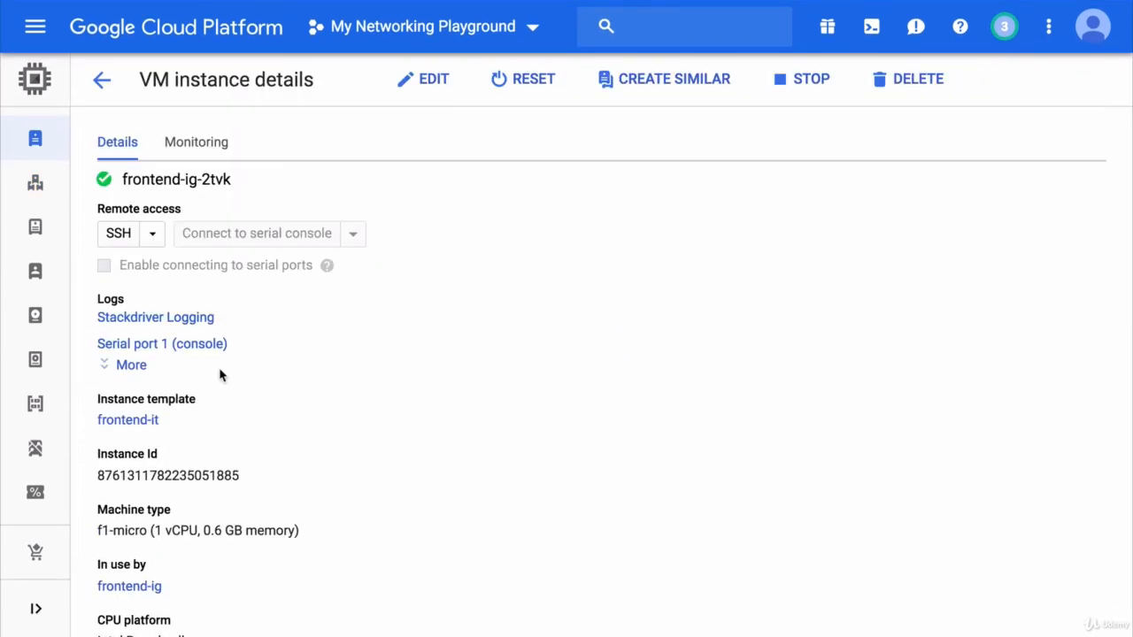
pyautogui.scroll(-8, 220, 374)
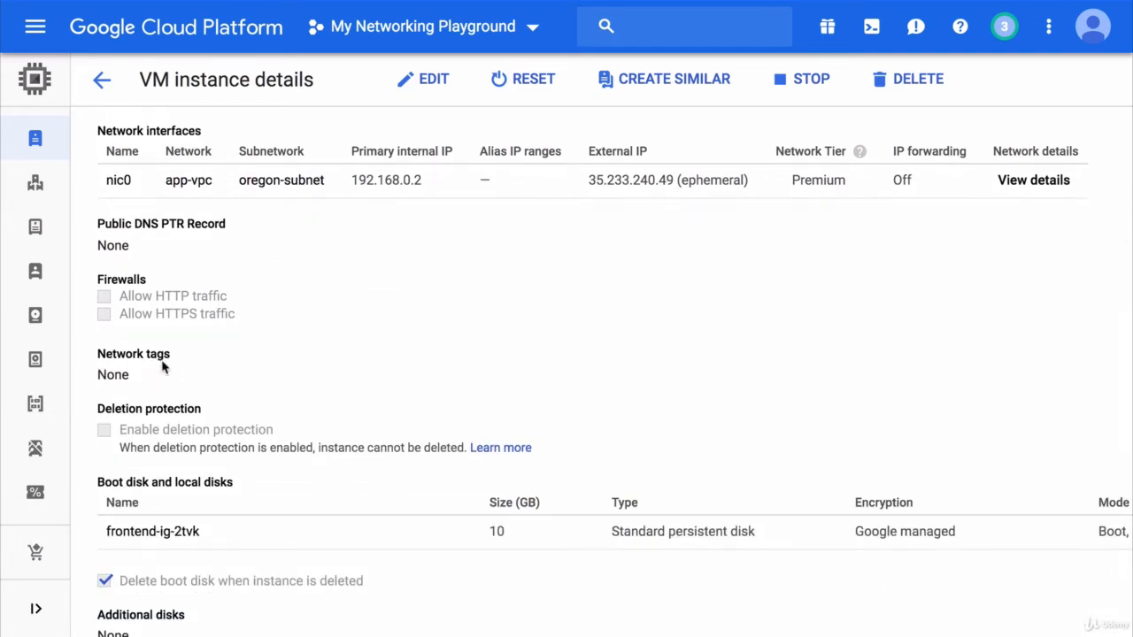
pyautogui.click(195, 182)
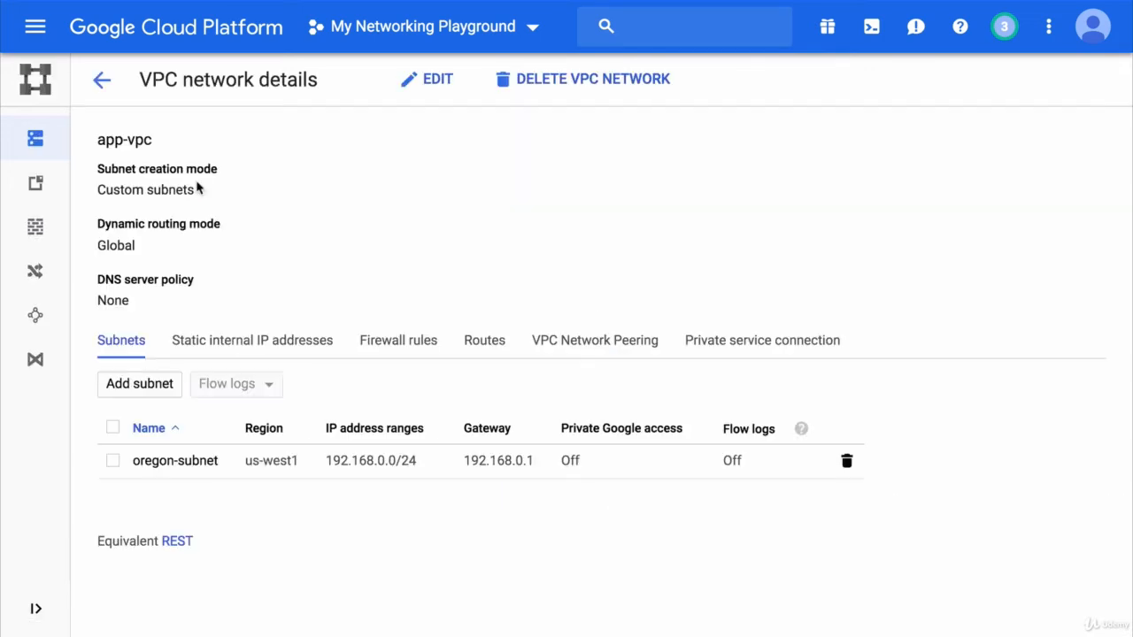
pyautogui.click(400, 341)
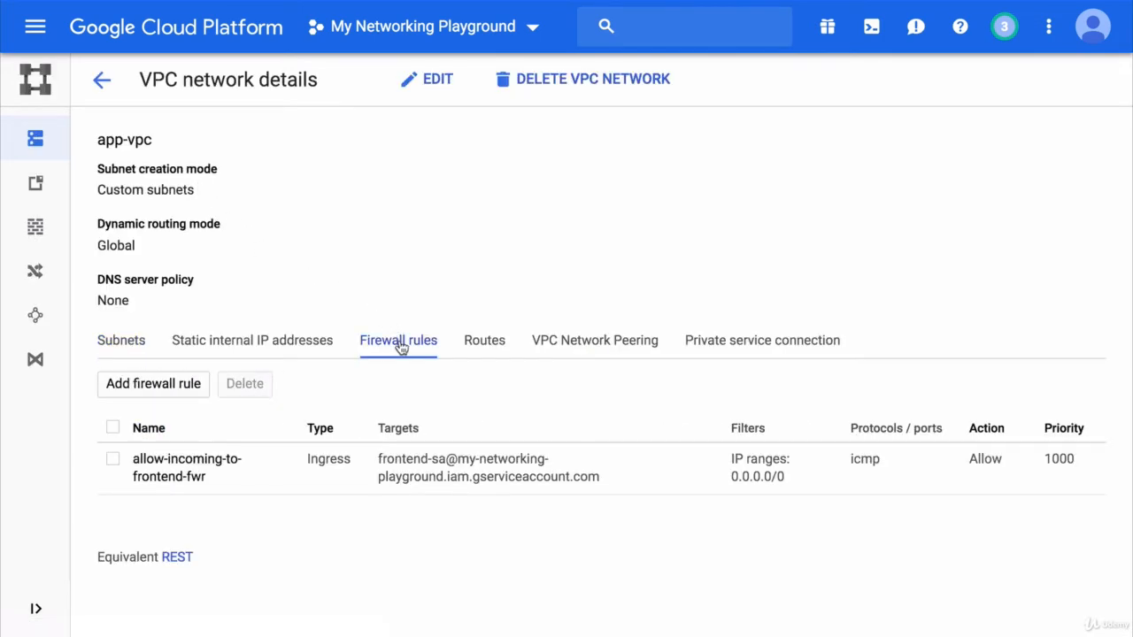
# Step: Start a new firewall rule in app-vpc and name it open-ssh-by-tag-fwr
pyautogui.click(177, 386)
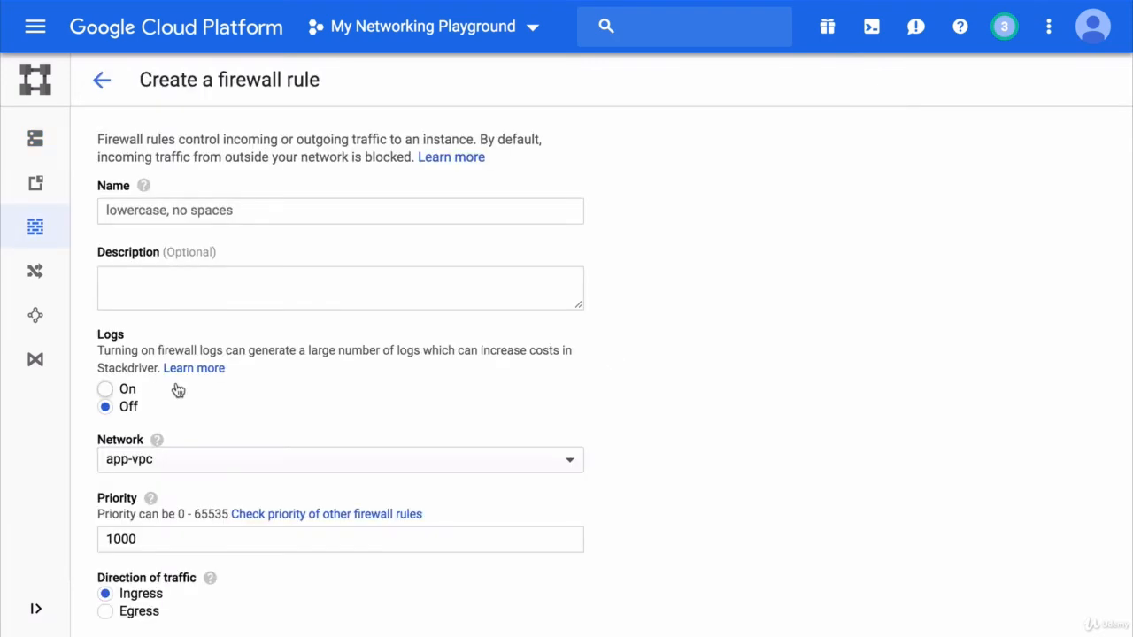
pyautogui.click(203, 204)
pyautogui.write('open')
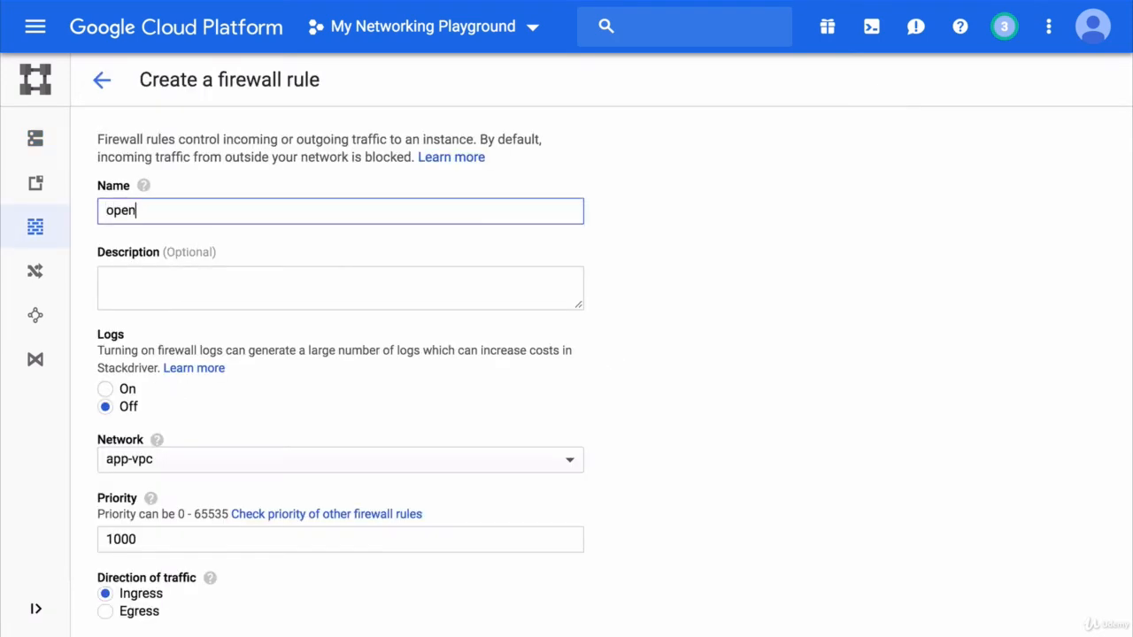
pyautogui.write('-ssh-by-tag-fwr')
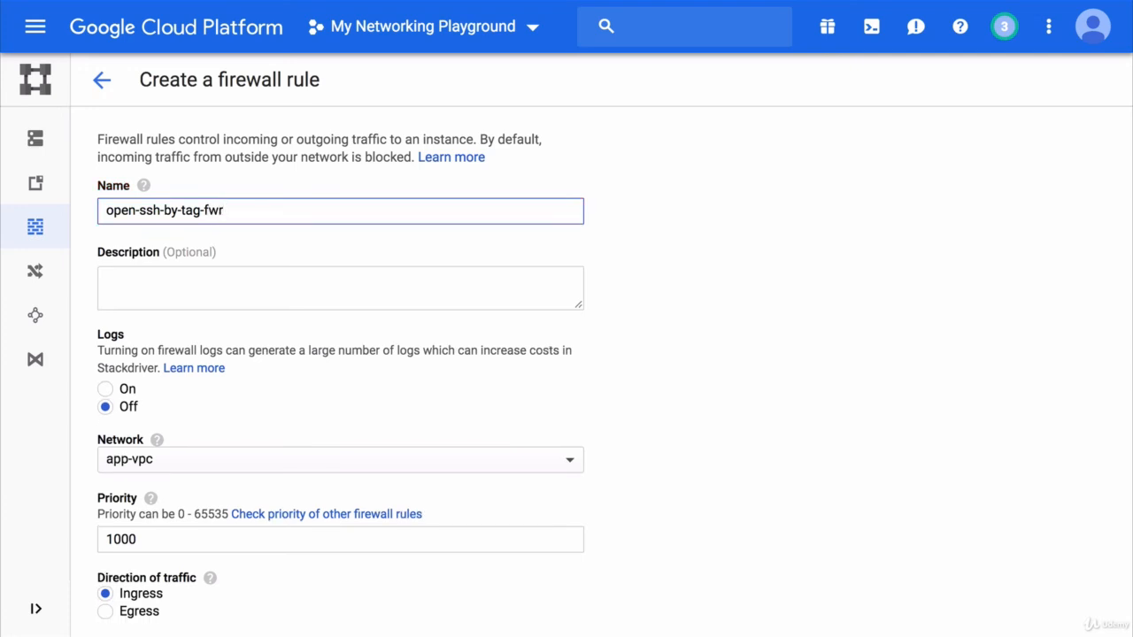
pyautogui.click(297, 187)
# Step: Add open-ssh-tag as the target tag of the new firewall rule
pyautogui.scroll(-5, 299, 184)
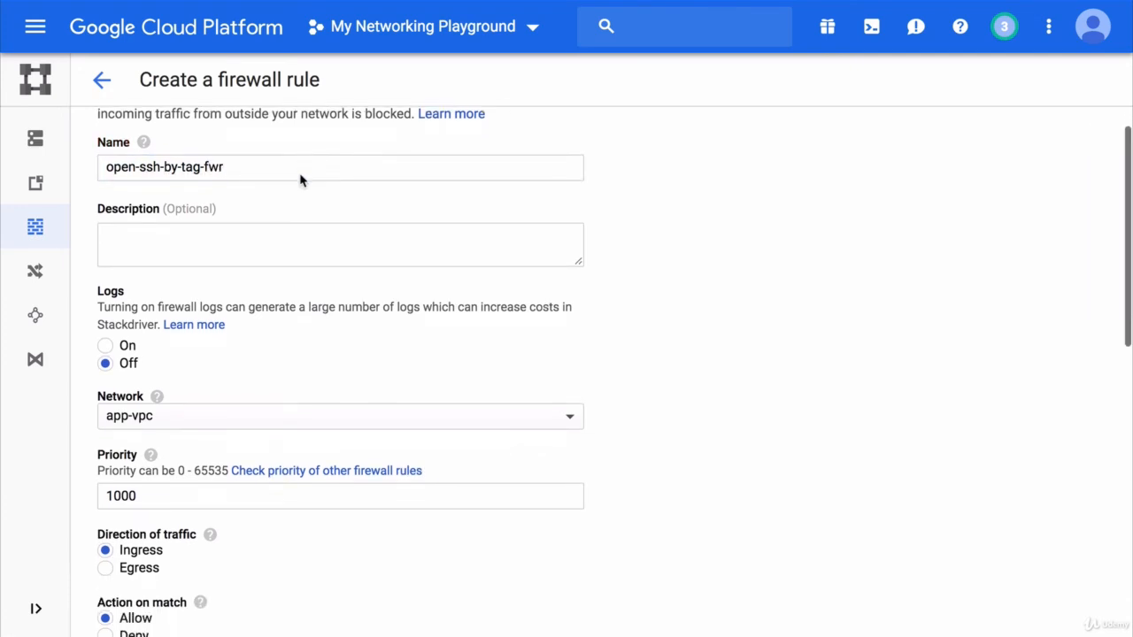
pyautogui.scroll(-1, 300, 180)
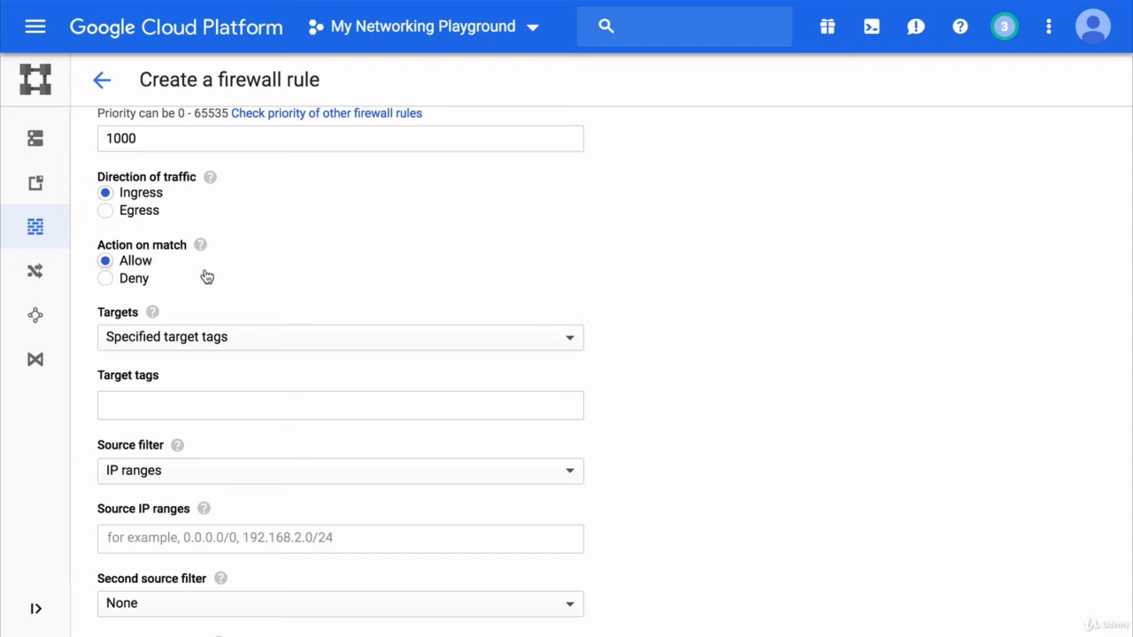
pyautogui.click(154, 400)
pyautogui.write('op')
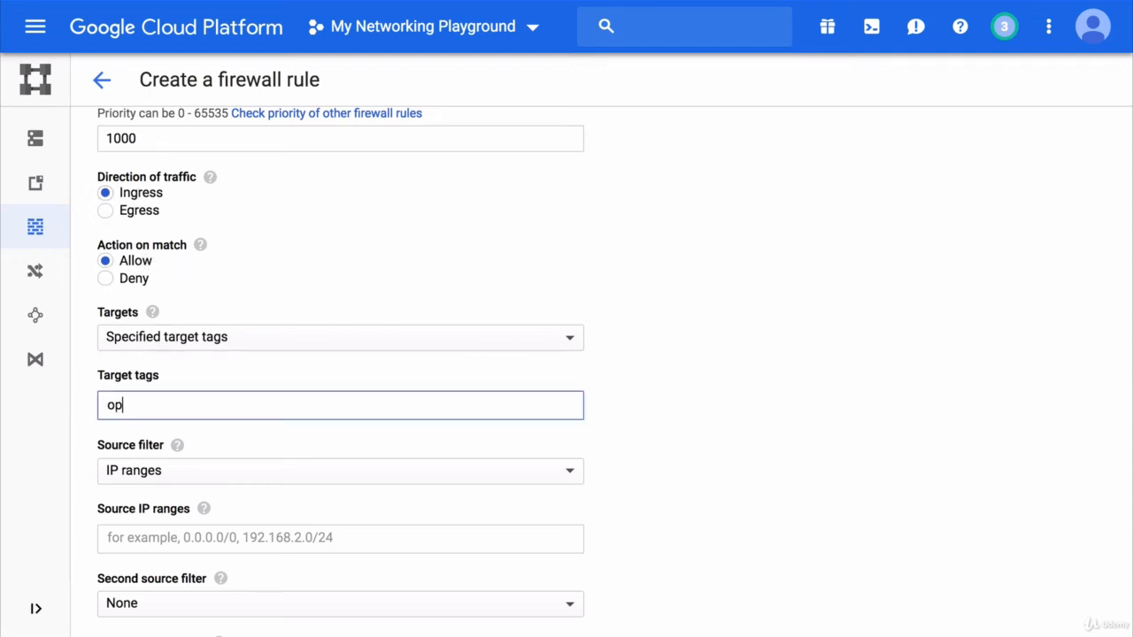
pyautogui.write('en-ssh-tag')
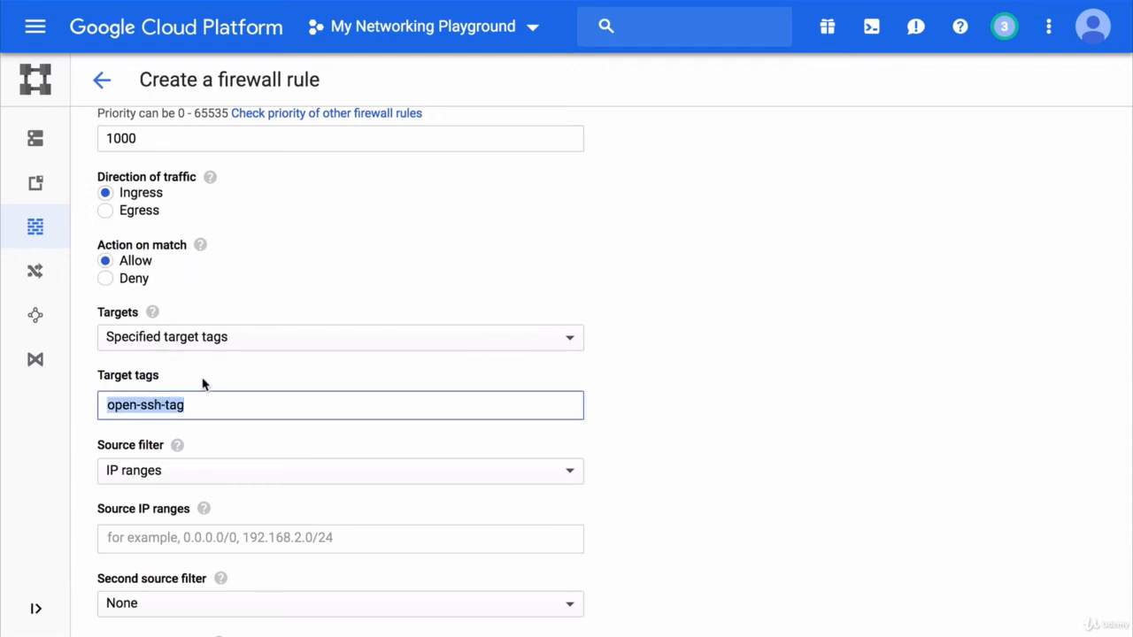
pyautogui.press('Return')
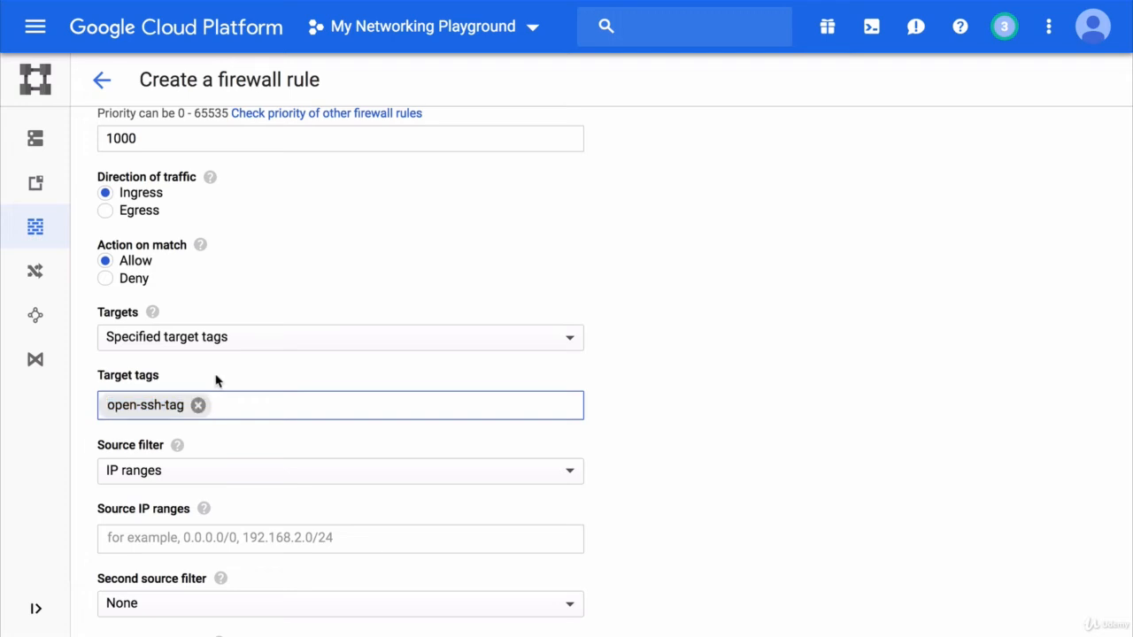
pyautogui.click(230, 376)
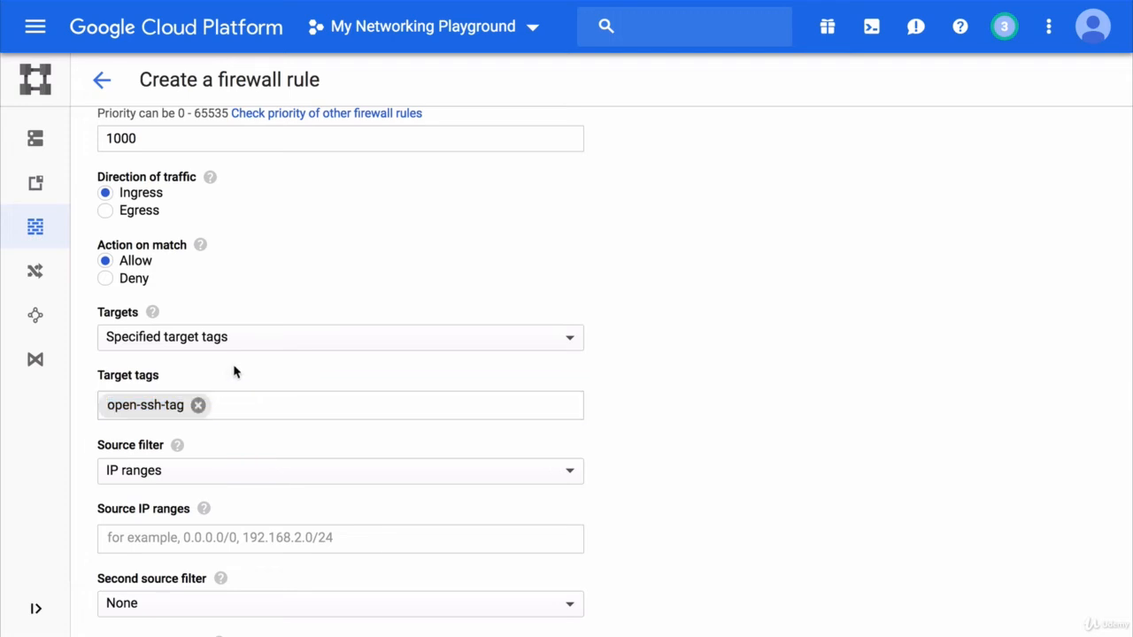
# Step: Set the source IP range of the SSH firewall rule to 0.0.0.0/0
pyautogui.click(189, 540)
pyautogui.write('0.0.0.0/0')
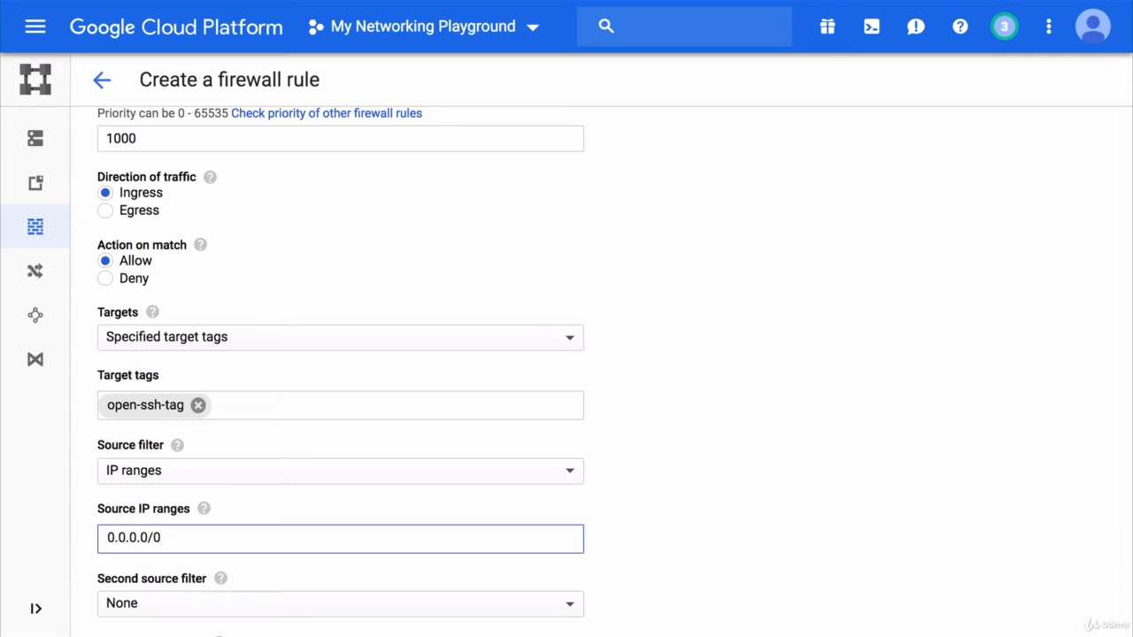
pyautogui.press('super+a')
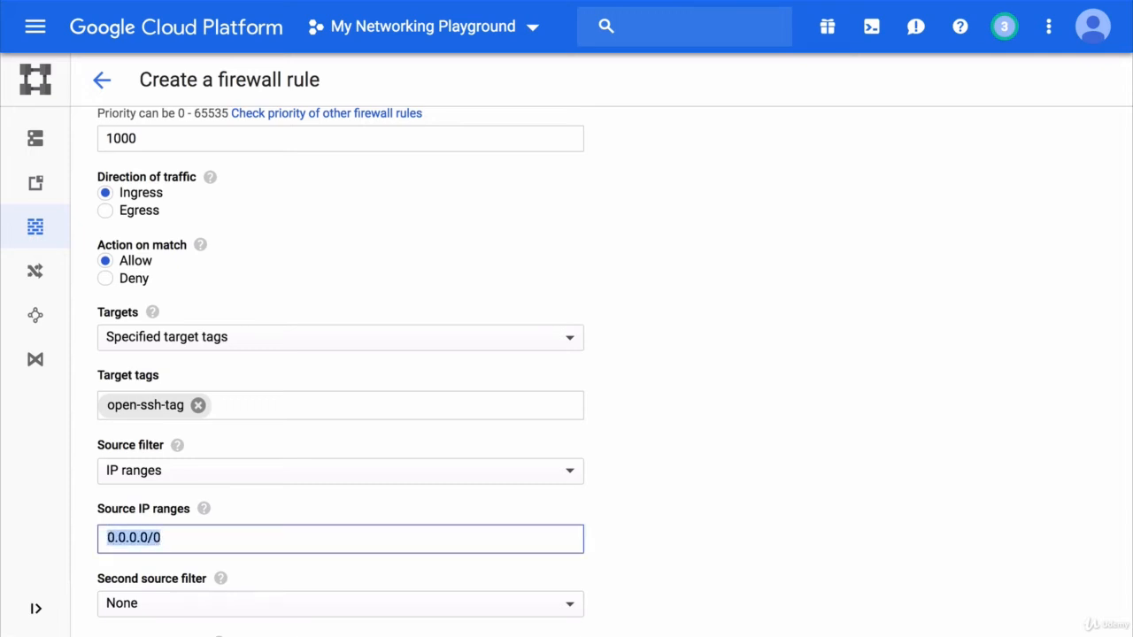
pyautogui.click(277, 444)
# Step: Allow tcp on port 22 under the specified protocols and ports, and create the firewall rule
pyautogui.scroll(-4, 251, 504)
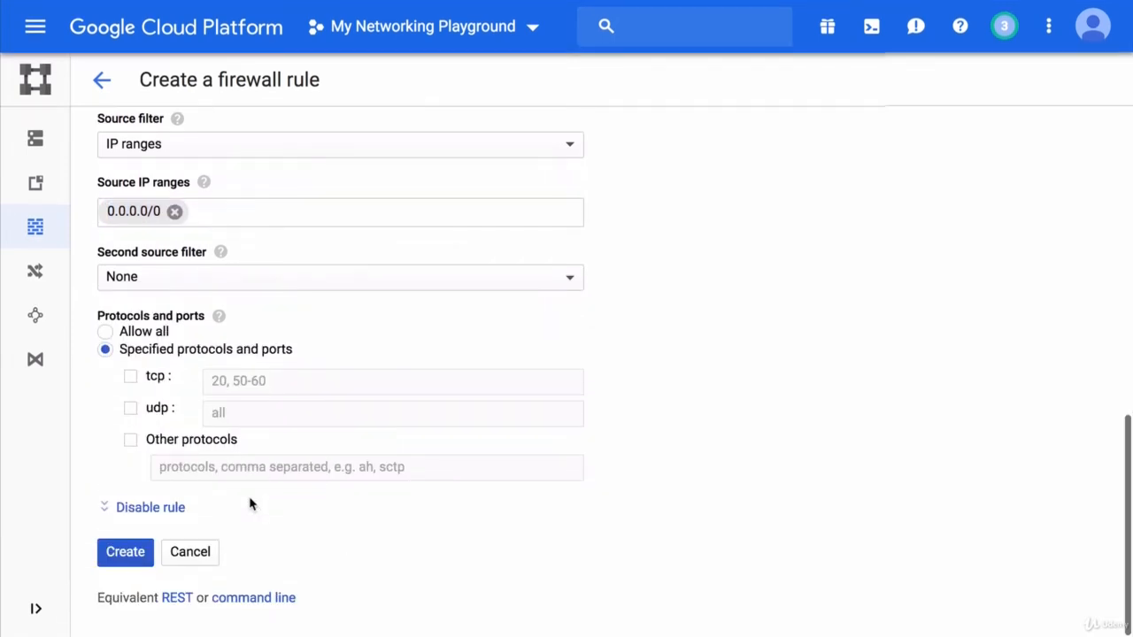
pyautogui.click(131, 377)
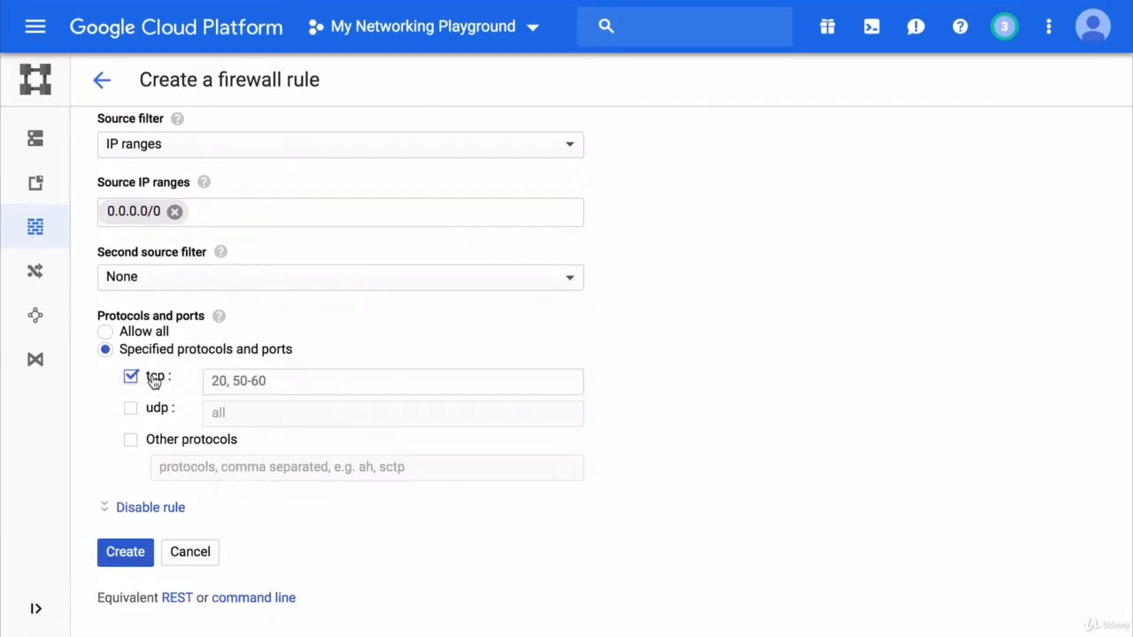
pyautogui.click(266, 371)
pyautogui.write('22')
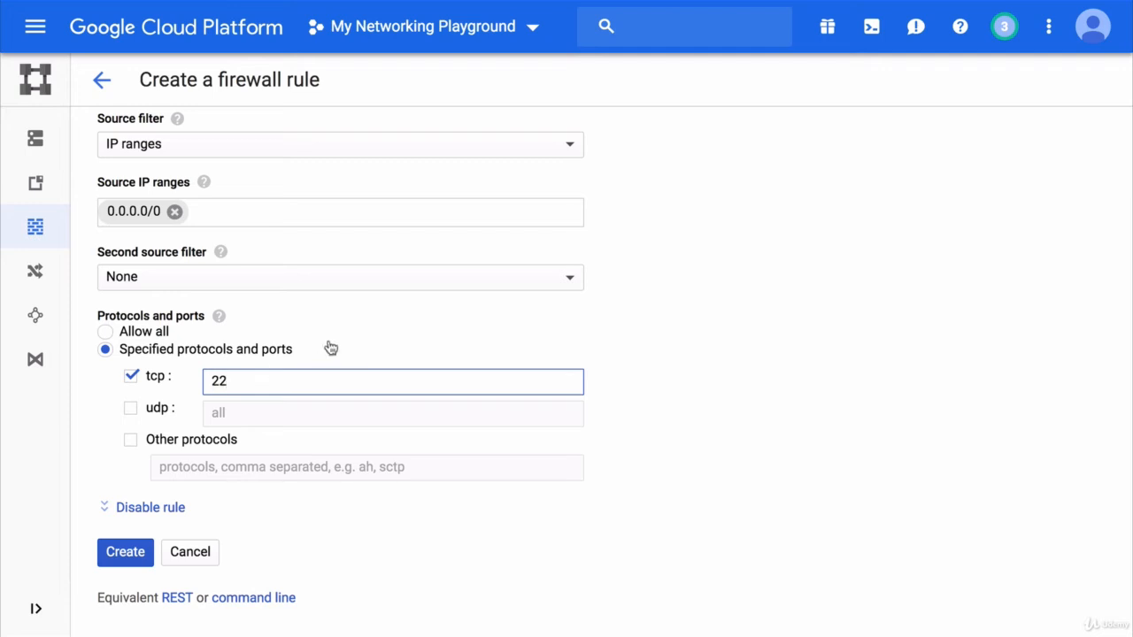
pyautogui.click(377, 305)
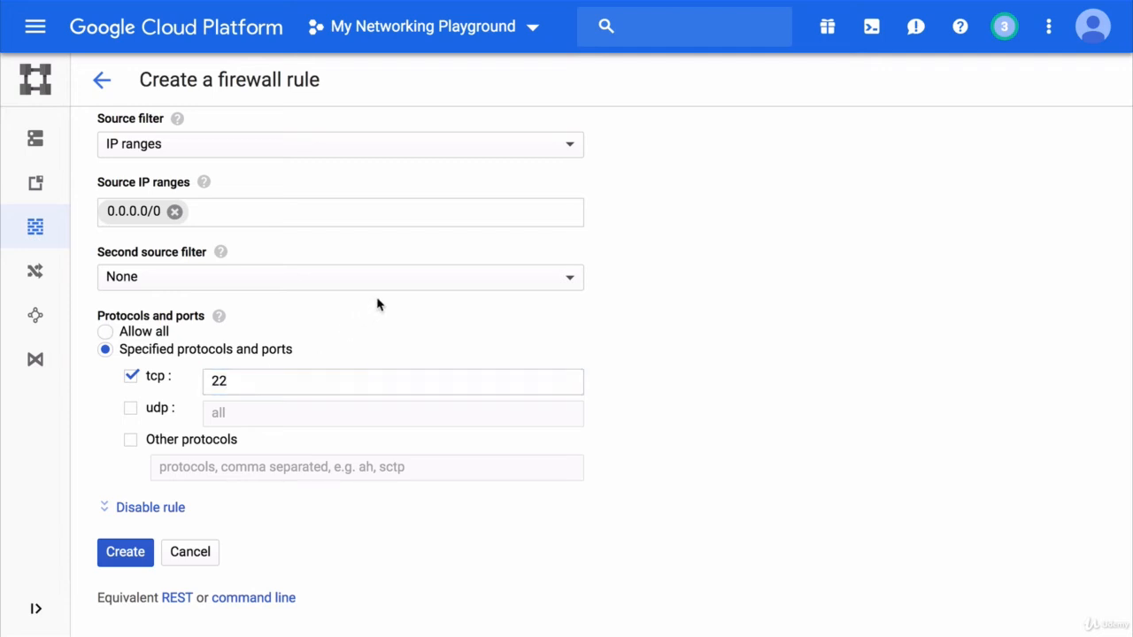
pyautogui.click(125, 554)
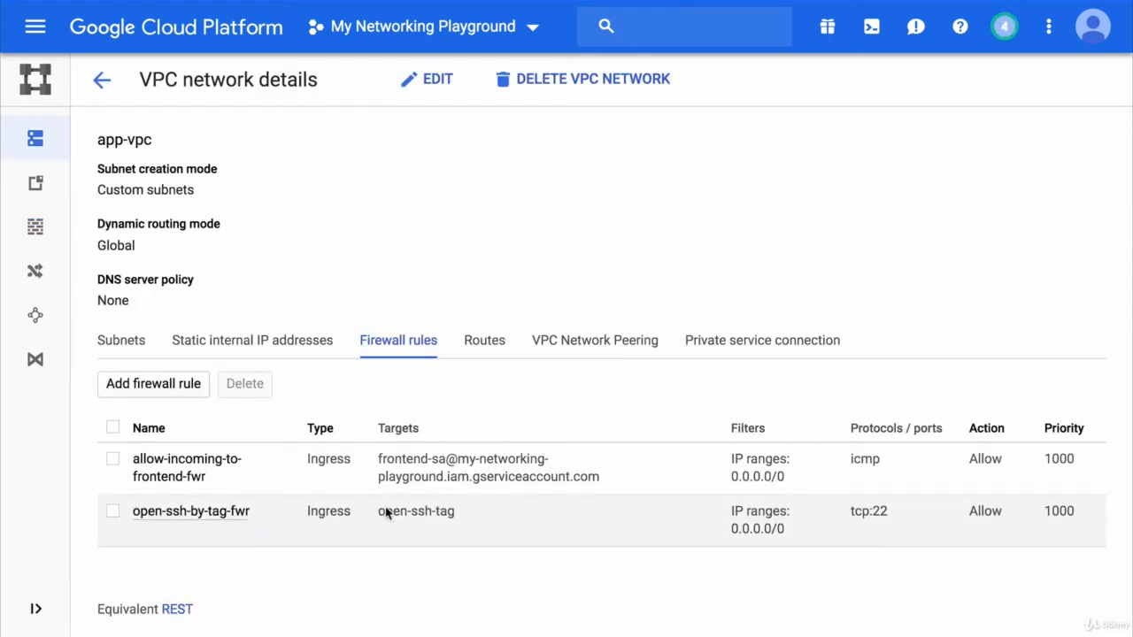
# Step: Copy the open-ssh-tag target from the new rule, and open instance frontend-ig-6hpf in the frontend-ig instance group
pyautogui.moveTo(378, 514); pyautogui.dragTo(456, 519)
pyautogui.hotkey('ctrl', 'c')
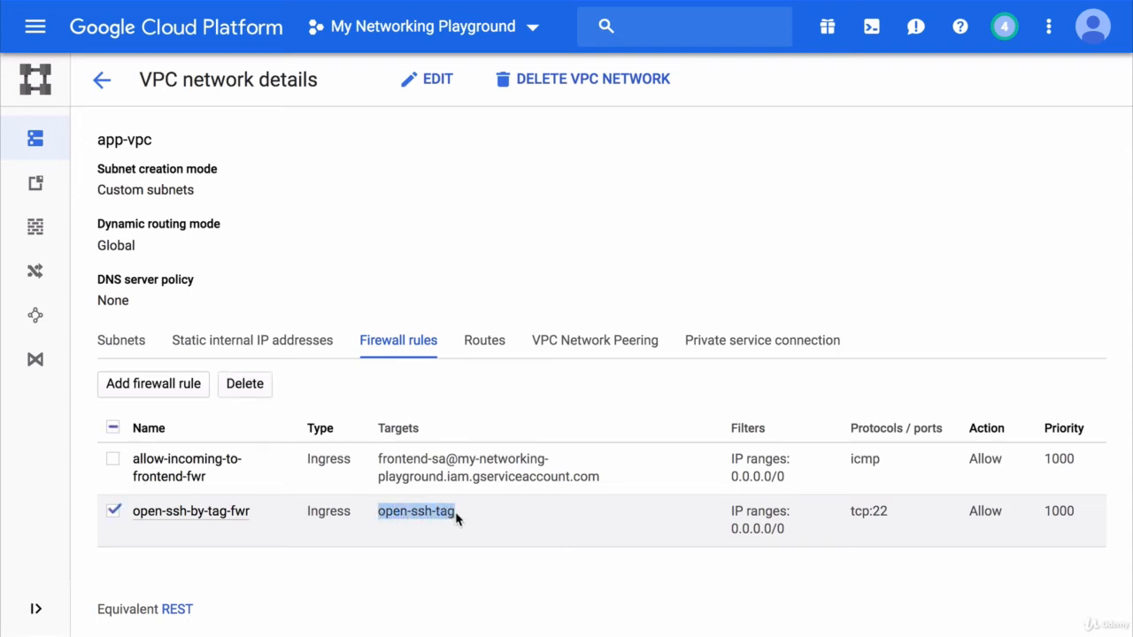
pyautogui.click(37, 29)
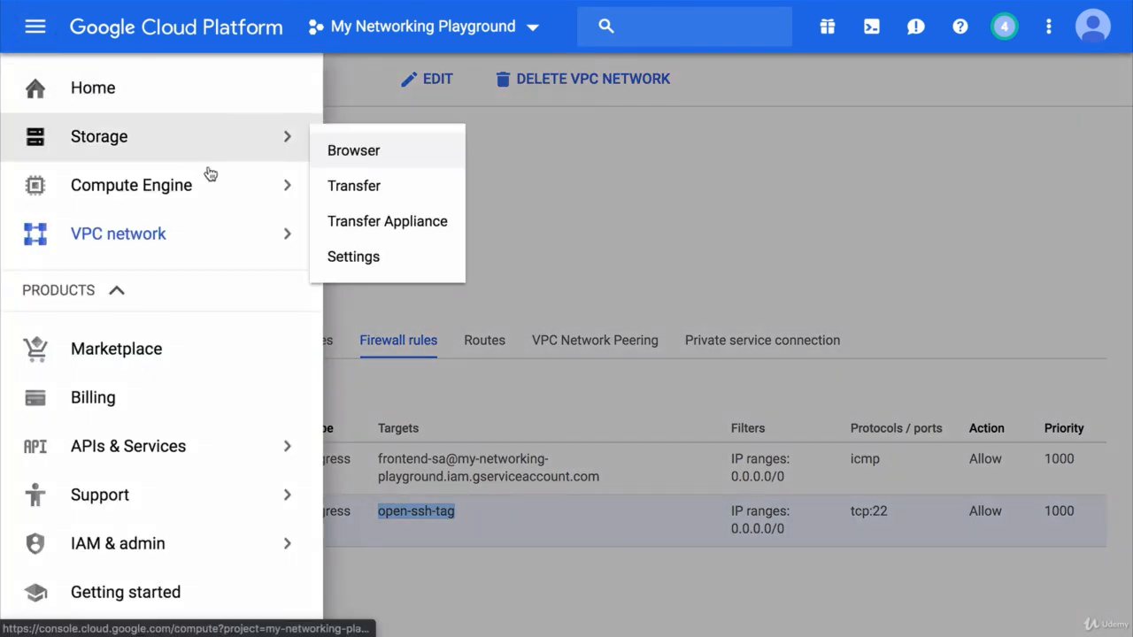
pyautogui.moveTo(281, 191)
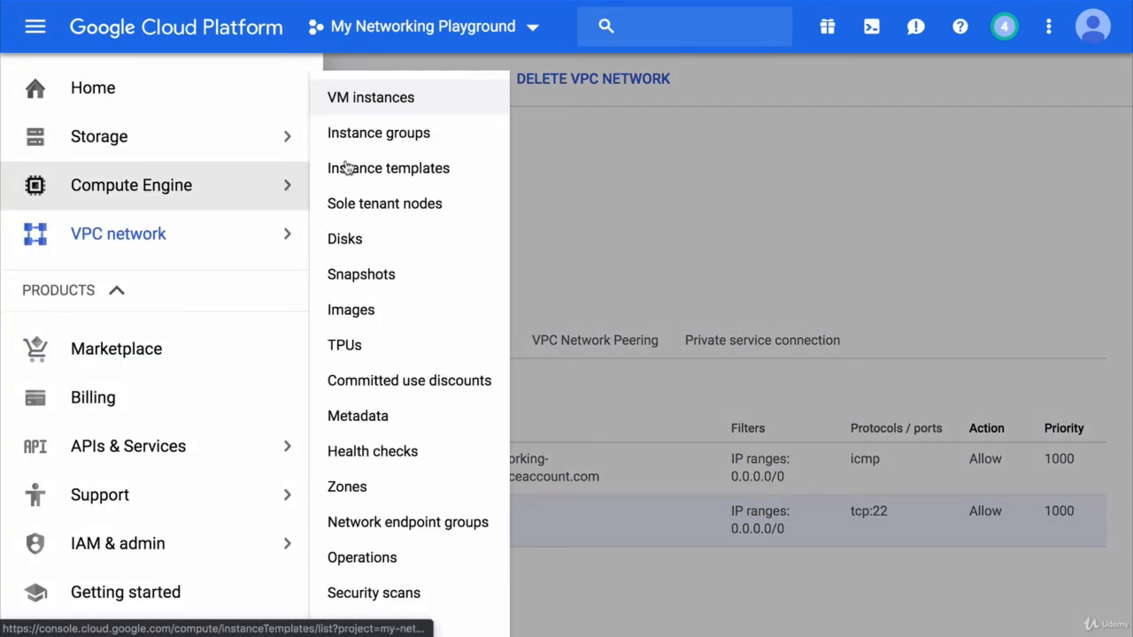
pyautogui.click(394, 135)
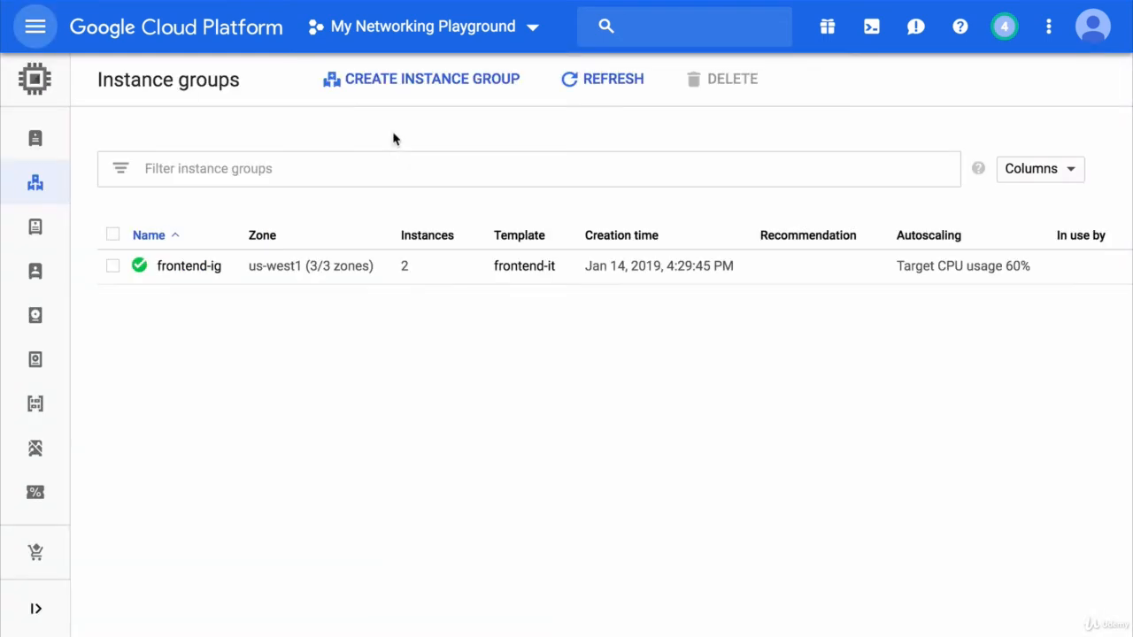
pyautogui.click(190, 265)
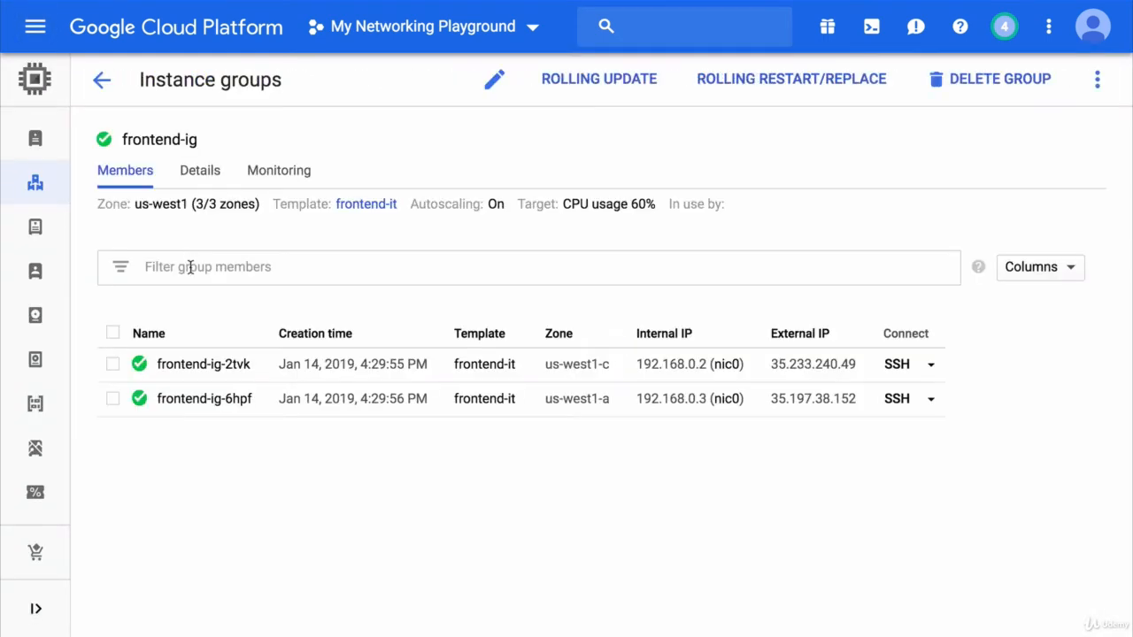
pyautogui.click(204, 399)
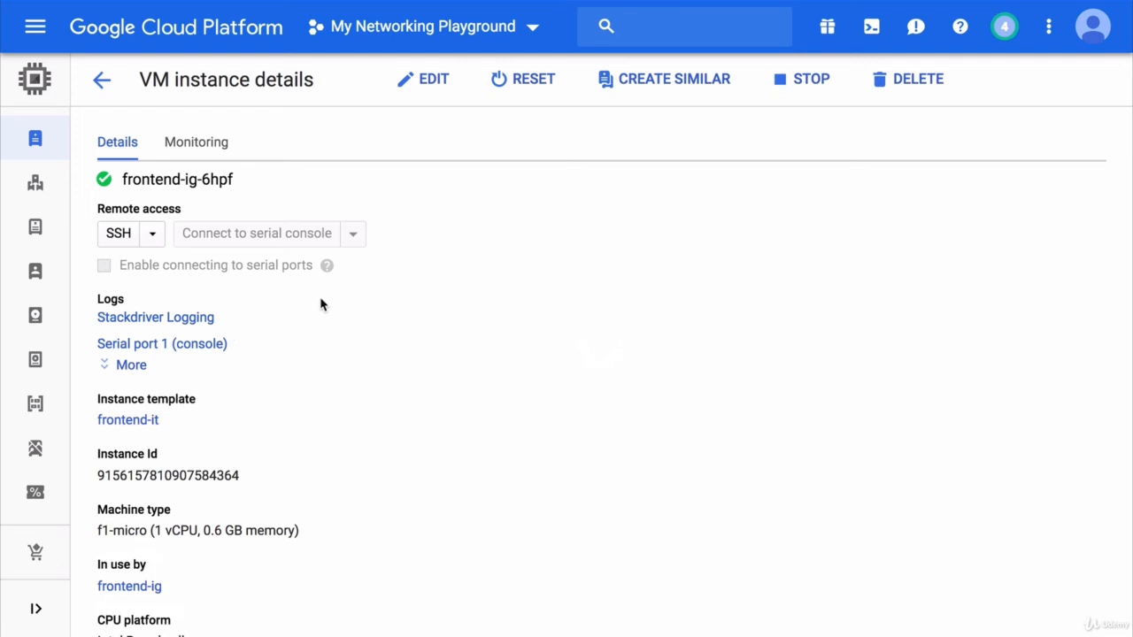
# Step: Edit instance frontend-ig-6hpf to add the copied network tag open-ssh-tag, and save the changes
pyautogui.click(431, 78)
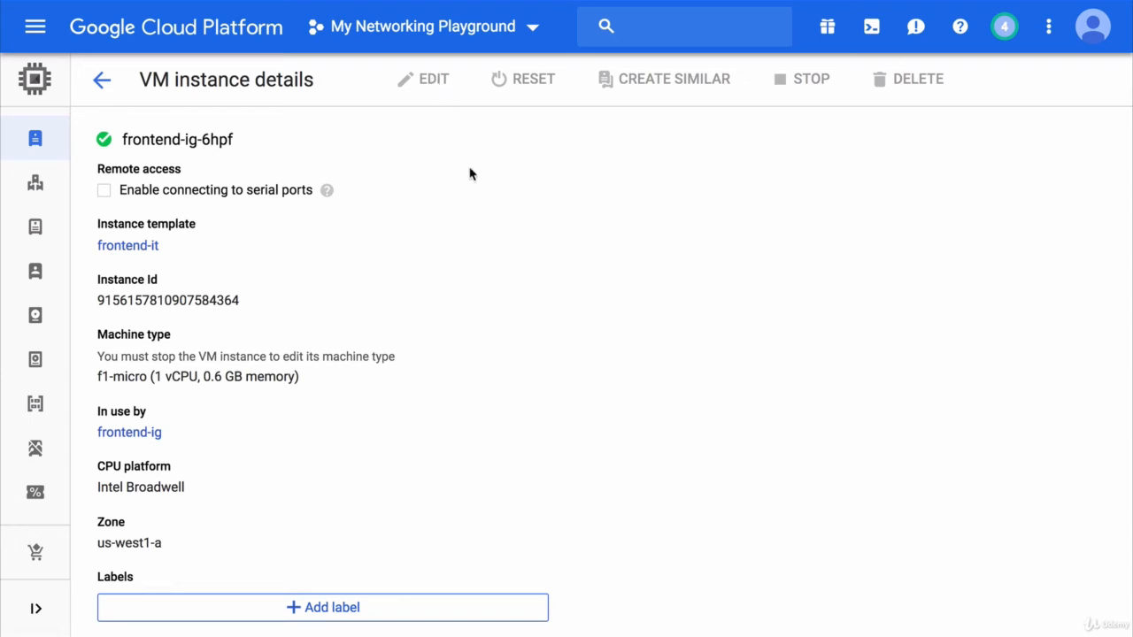
pyautogui.scroll(-7, 506, 280)
pyautogui.scroll(-1, 506, 279)
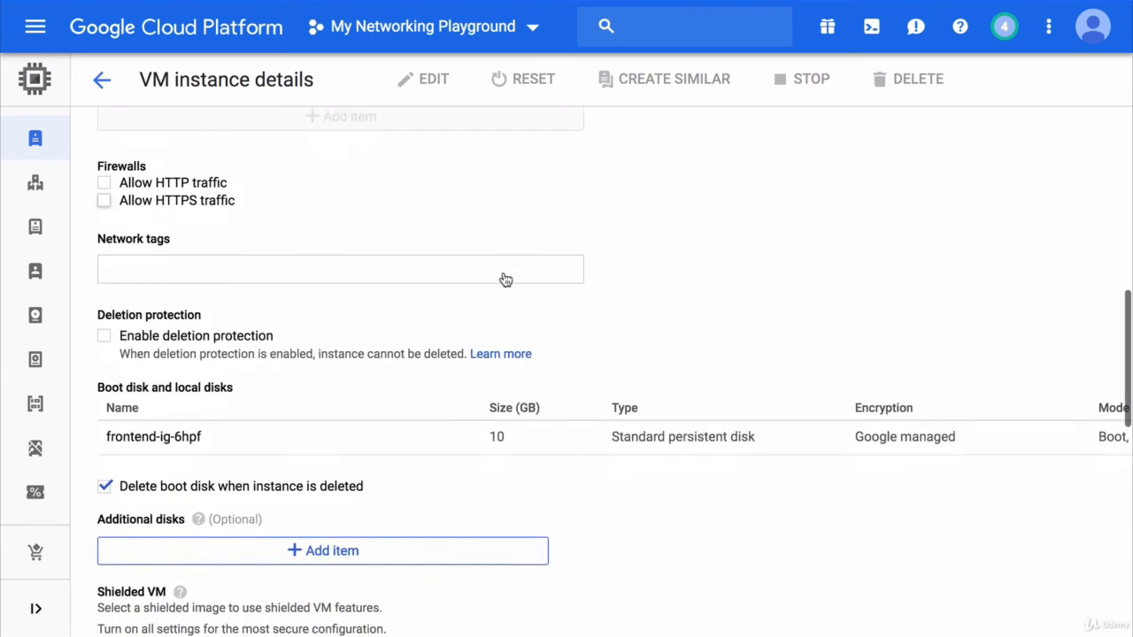
pyautogui.click(483, 271)
pyautogui.hotkey('ctrl', 'v')
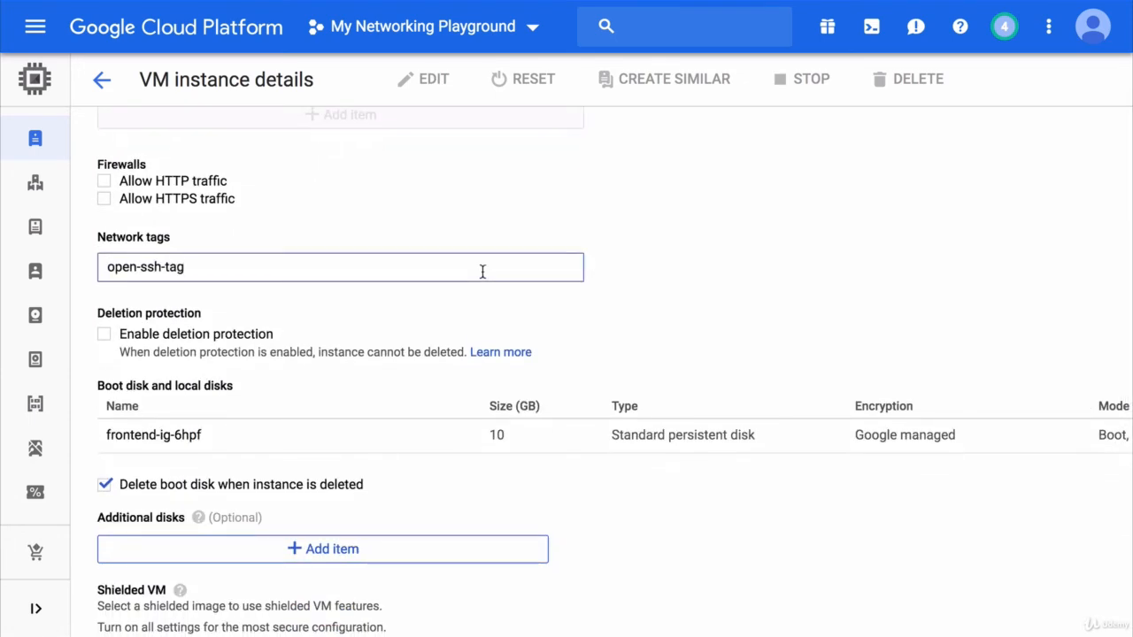
pyautogui.click(481, 235)
pyautogui.scroll(-10, 480, 235)
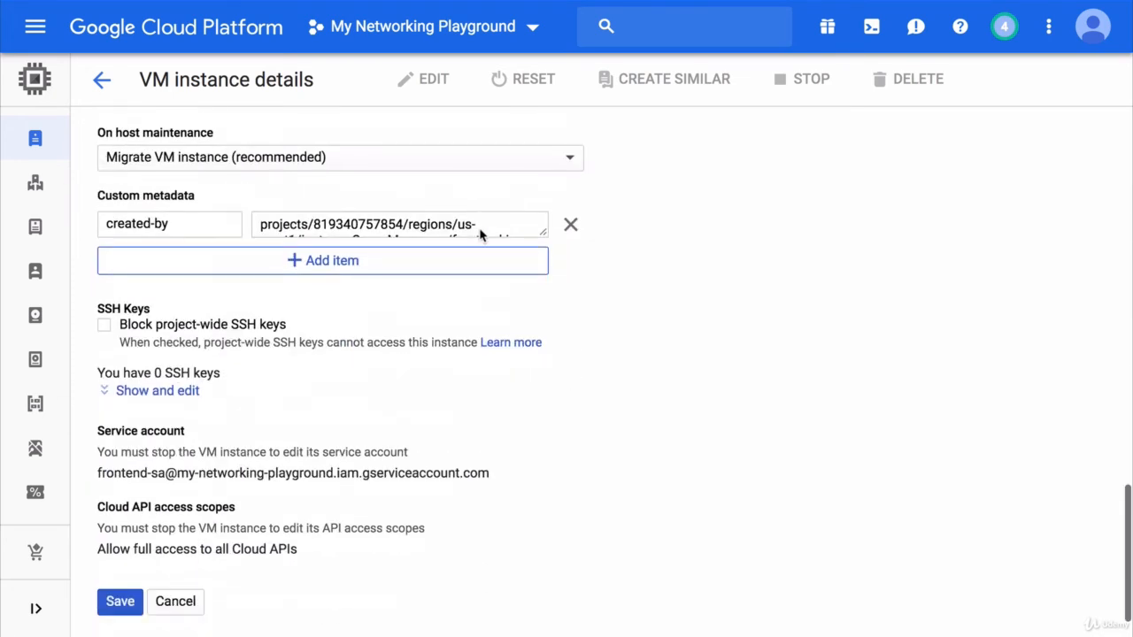
pyautogui.click(120, 601)
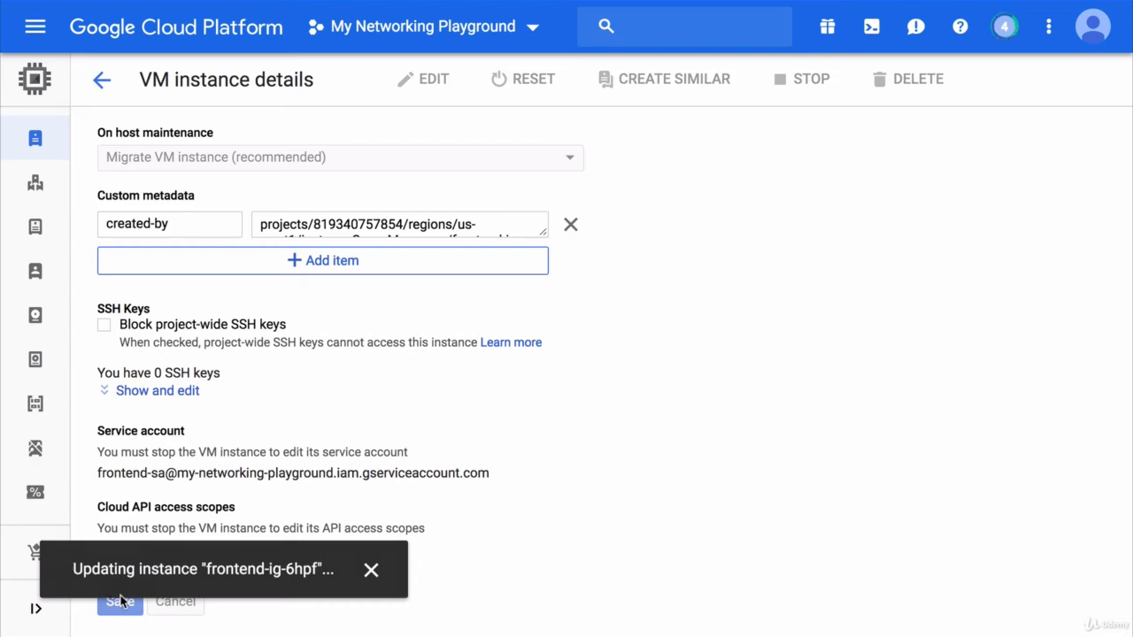
# Step: Test an SSH connection to frontend-ig-6hpf, close the session and review the instance's network tags
pyautogui.scroll(15, 120, 598)
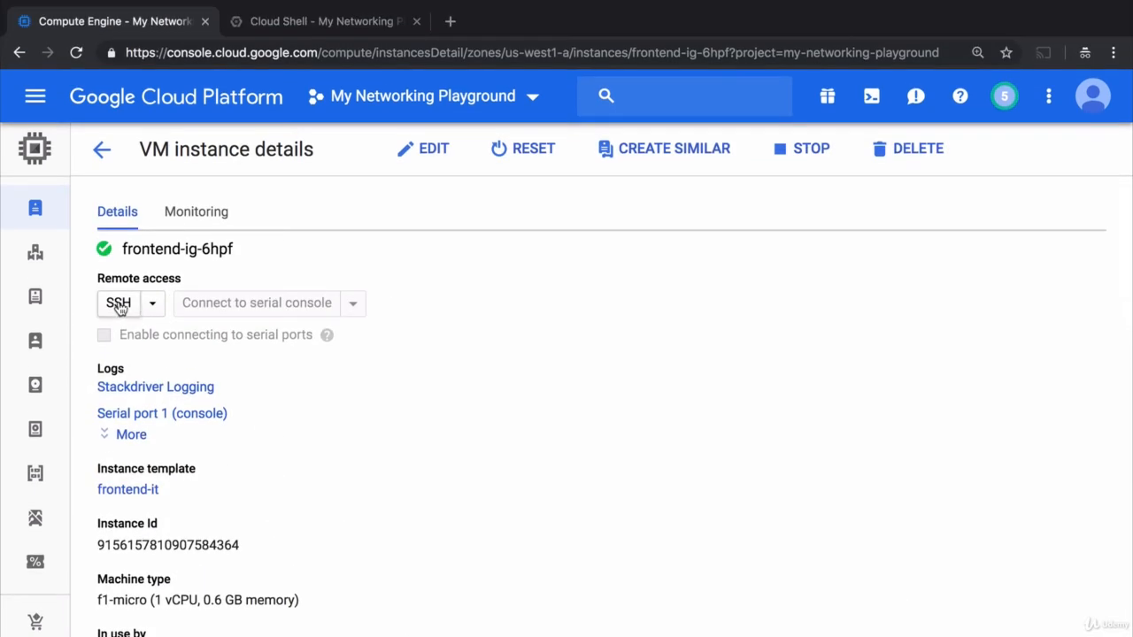
pyautogui.click(118, 303)
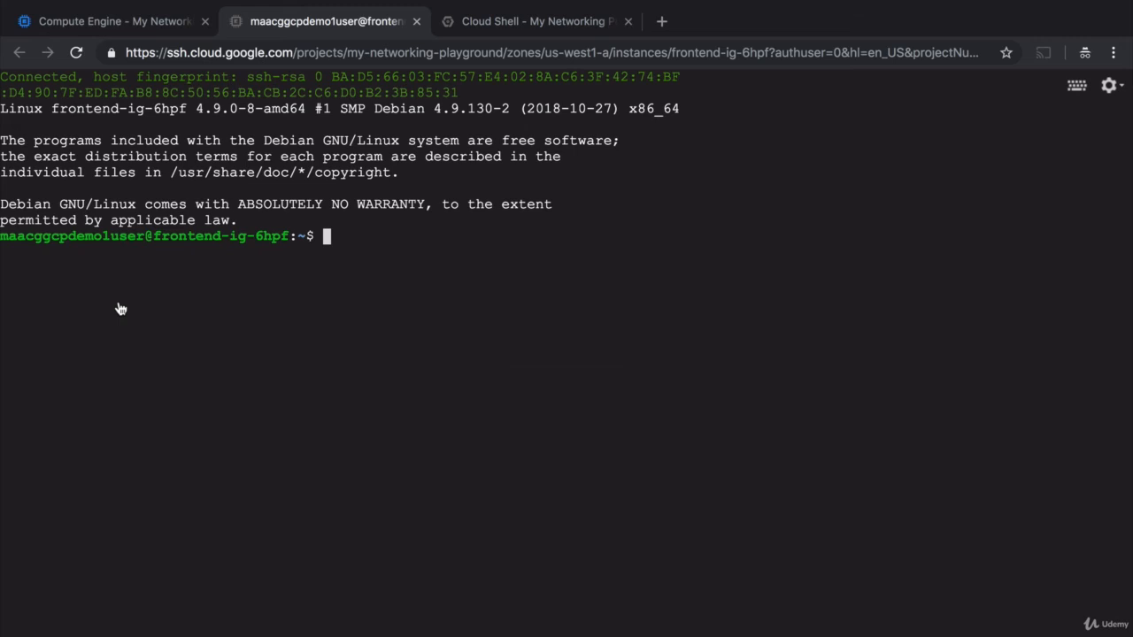
pyautogui.press('super+w')
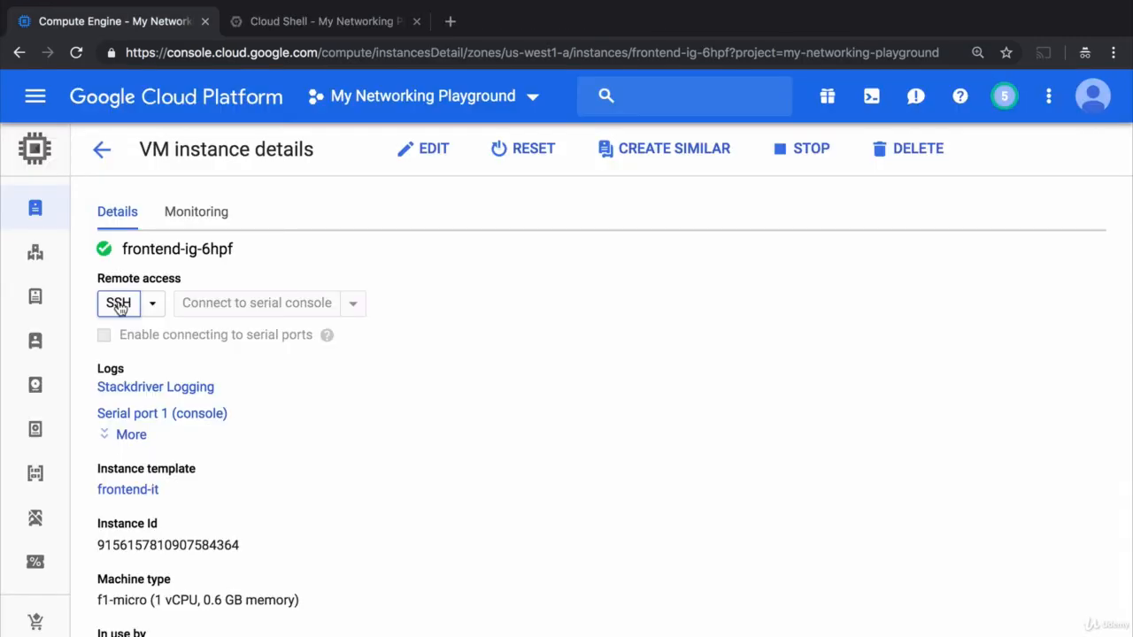
pyautogui.scroll(-7, 120, 305)
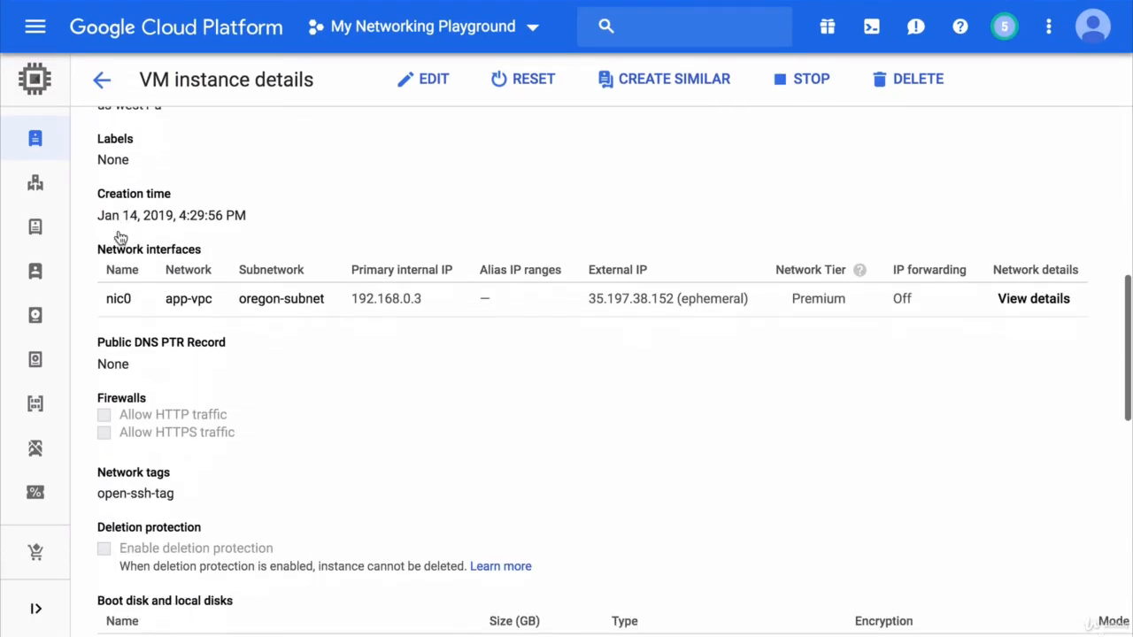
# Step: Start a rolling replacement of all instances in the frontend-ig instance group, using the Replace operation instead of Restart
pyautogui.scroll(-5, 119, 237)
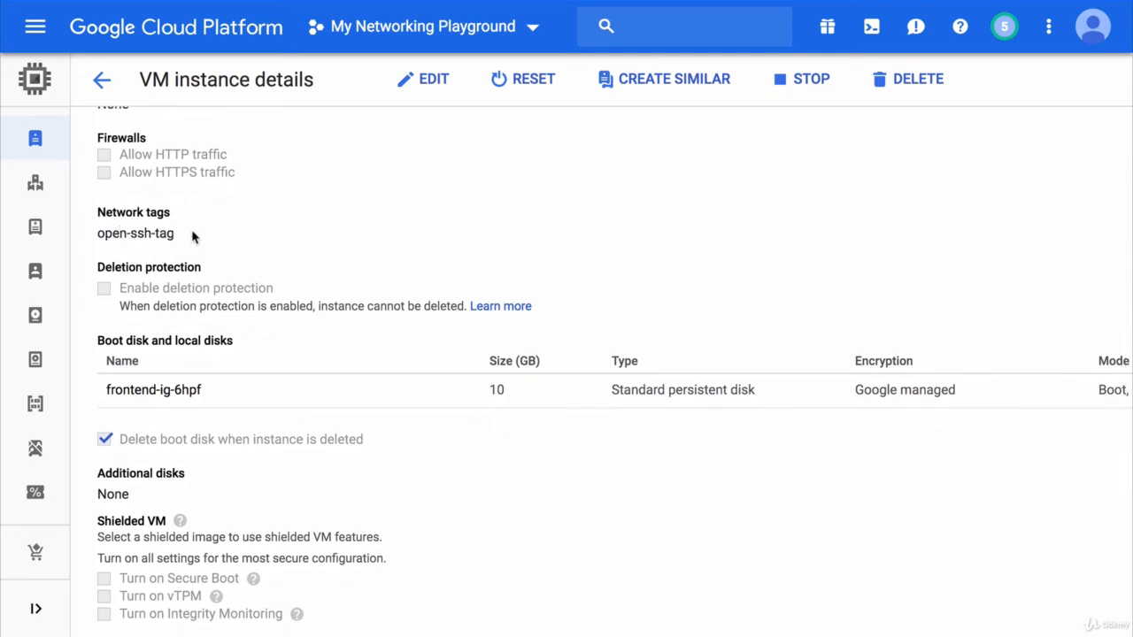
pyautogui.moveTo(38, 145)
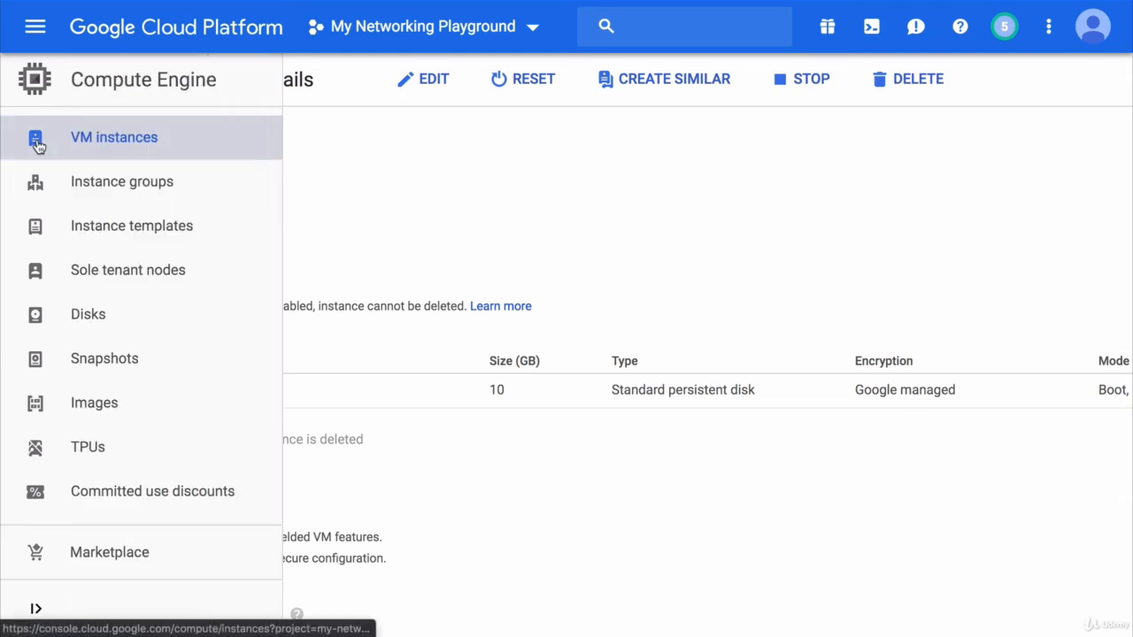
pyautogui.click(119, 183)
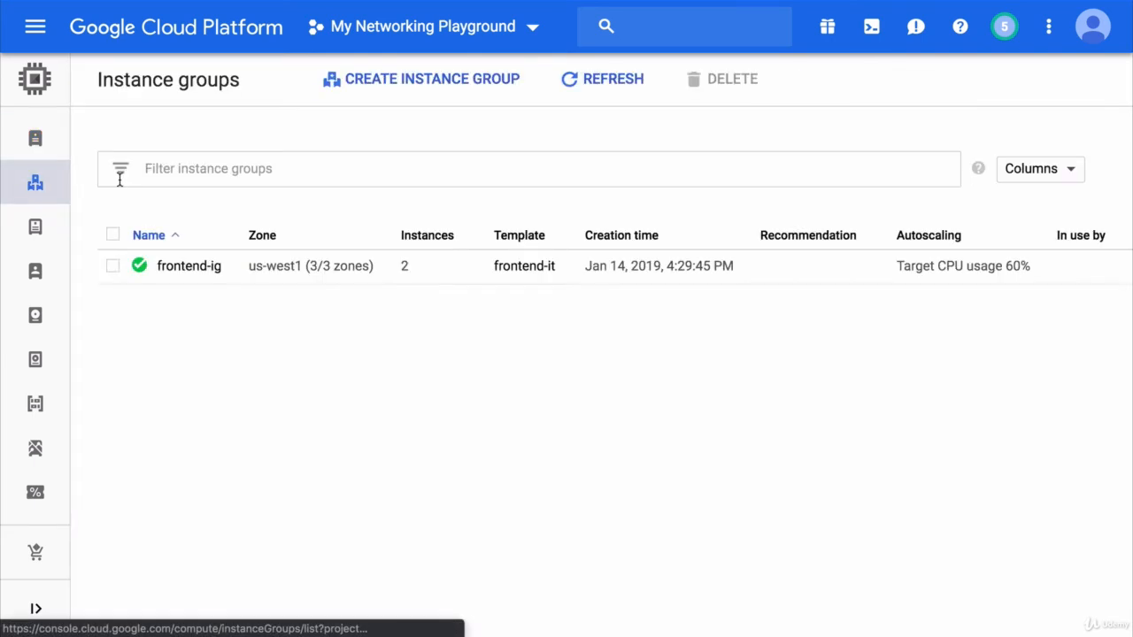
pyautogui.click(175, 266)
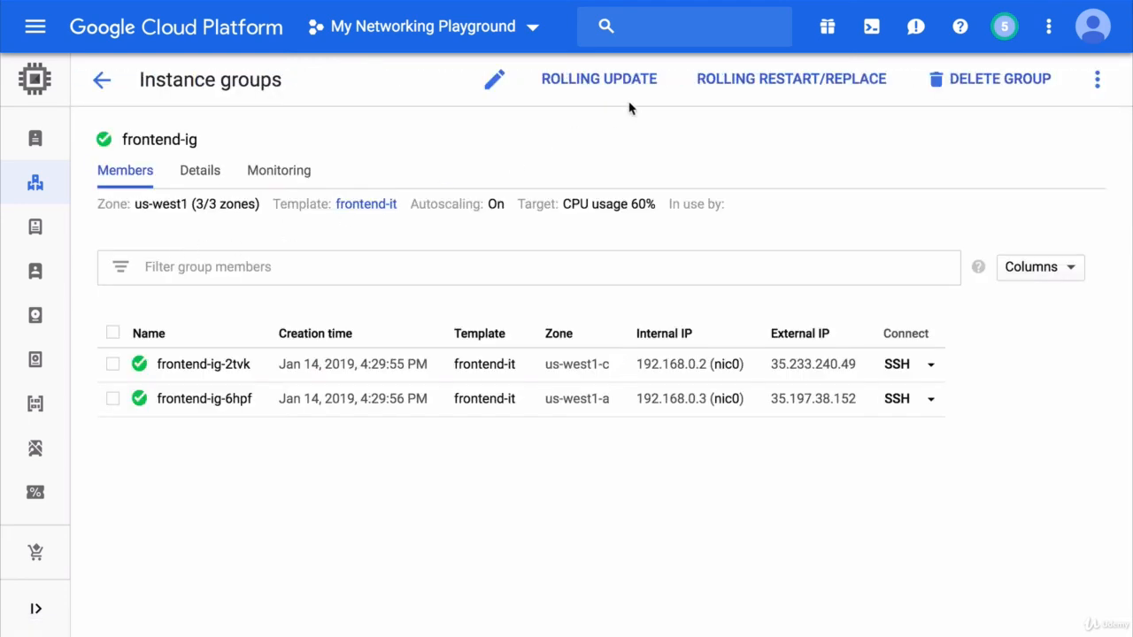
pyautogui.click(749, 85)
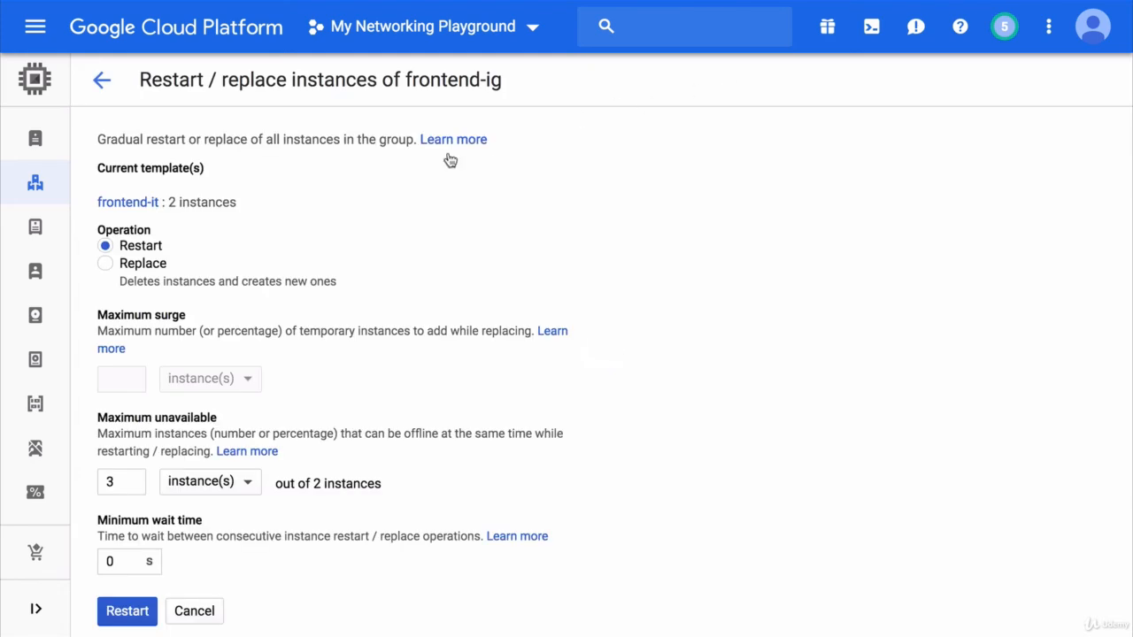
pyautogui.click(152, 265)
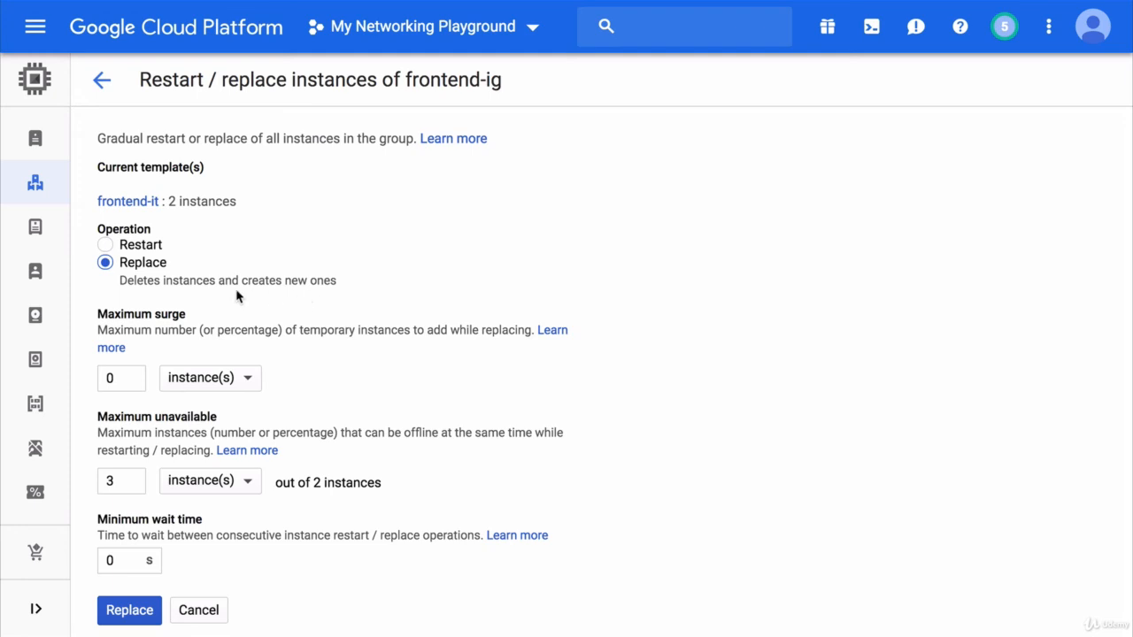
pyautogui.click(138, 618)
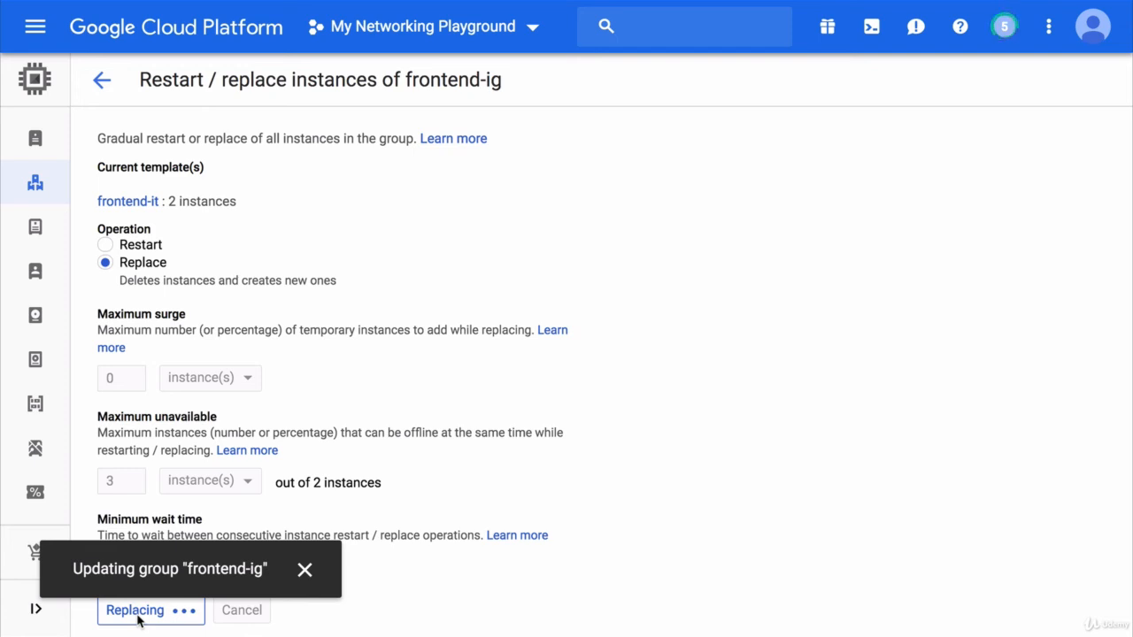
# Step: Refresh the VM instances list, open the replacement instance frontend-ig-zxmq and check its network tags
pyautogui.click(50, 151)
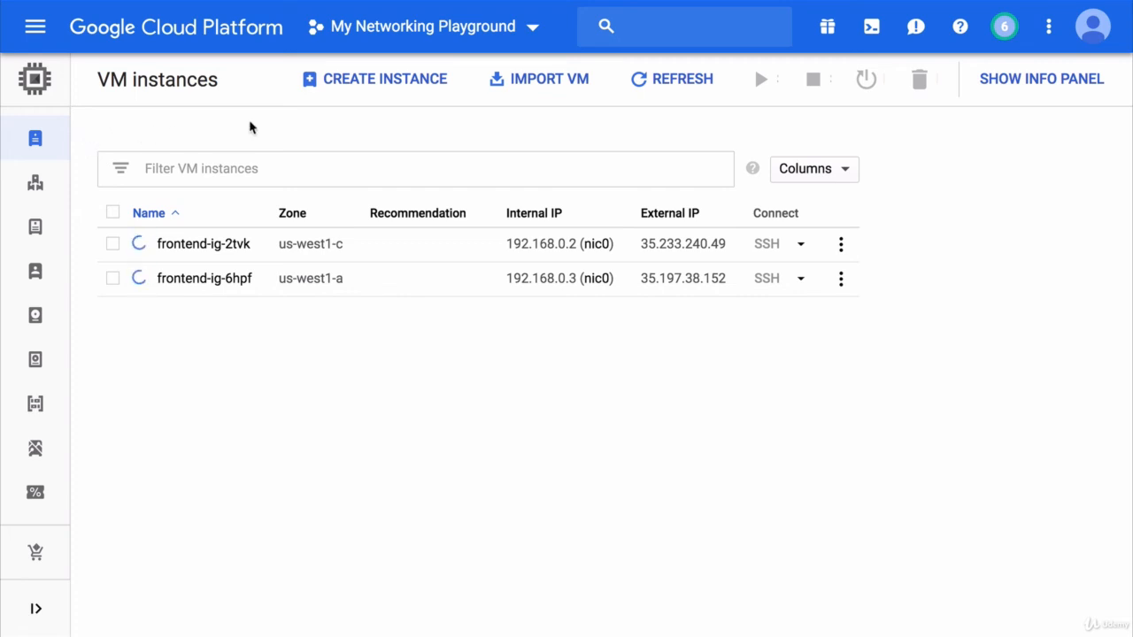
pyautogui.click(658, 80)
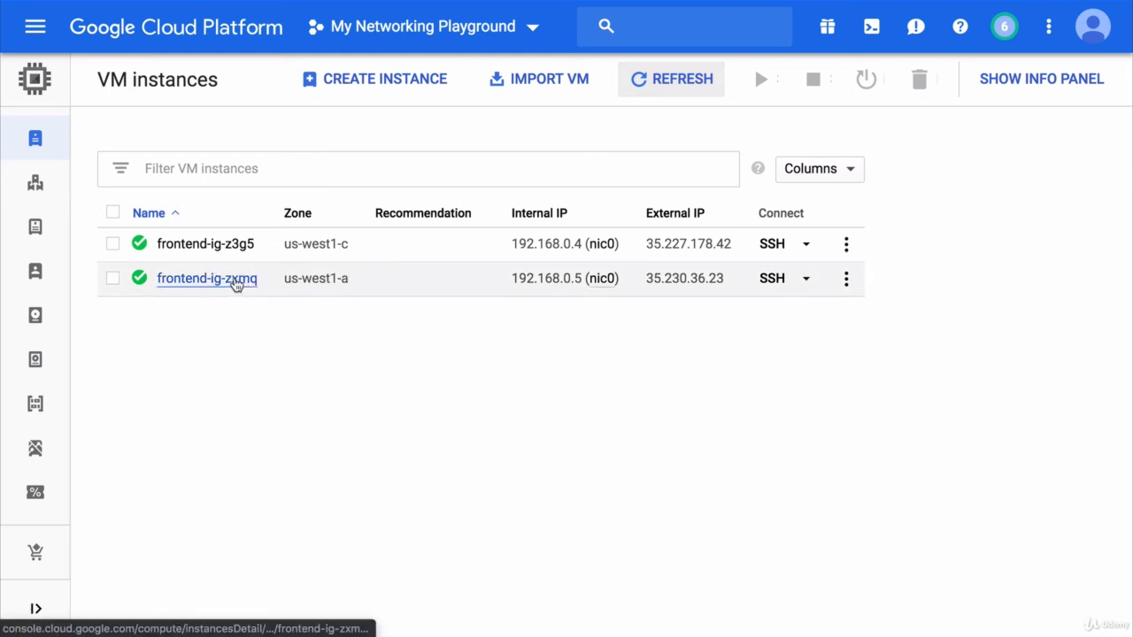
pyautogui.click(236, 284)
pyautogui.scroll(-1, 406, 379)
pyautogui.scroll(-8, 406, 379)
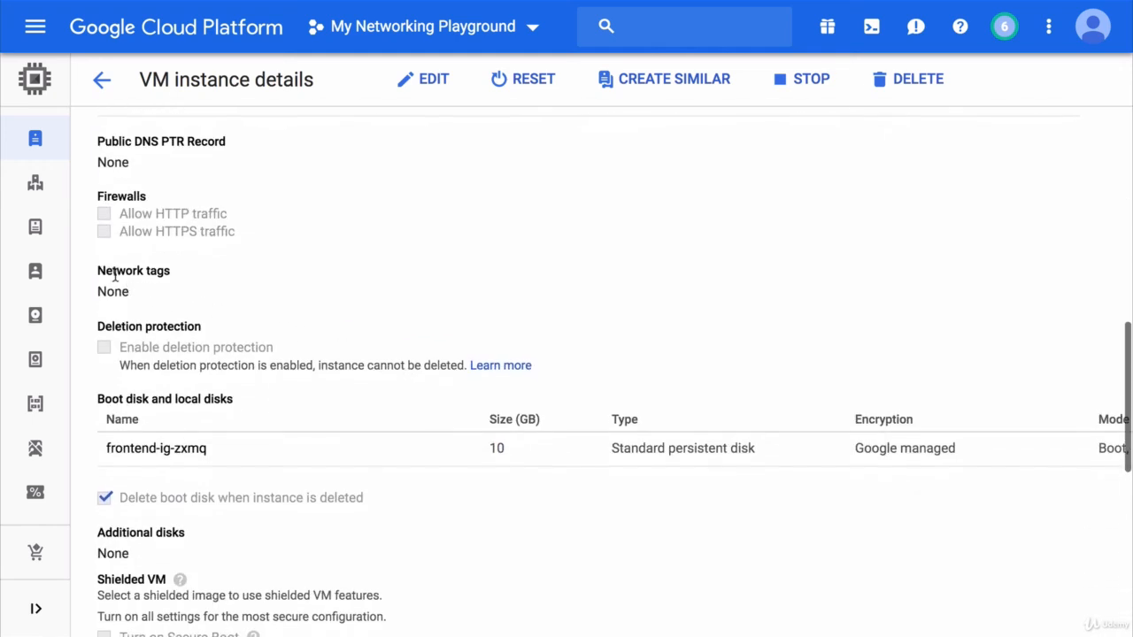
pyautogui.moveTo(98, 270); pyautogui.dragTo(158, 292)
pyautogui.click(158, 292)
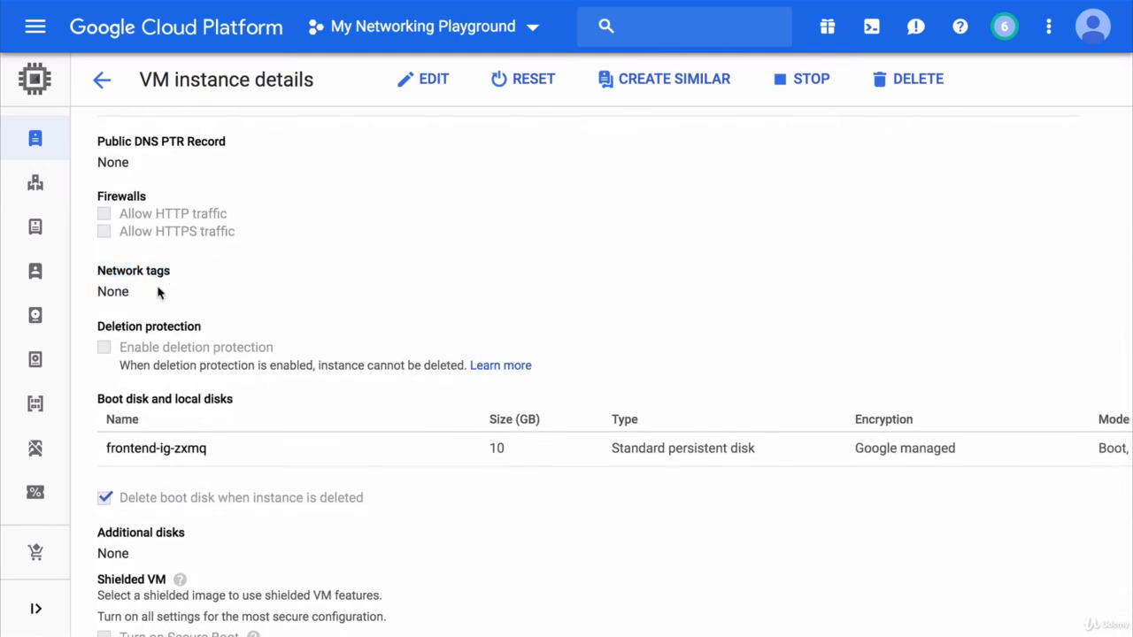
# Step: Test an SSH connection to frontend-ig-zxmq and close the connection window
pyautogui.scroll(10, 157, 292)
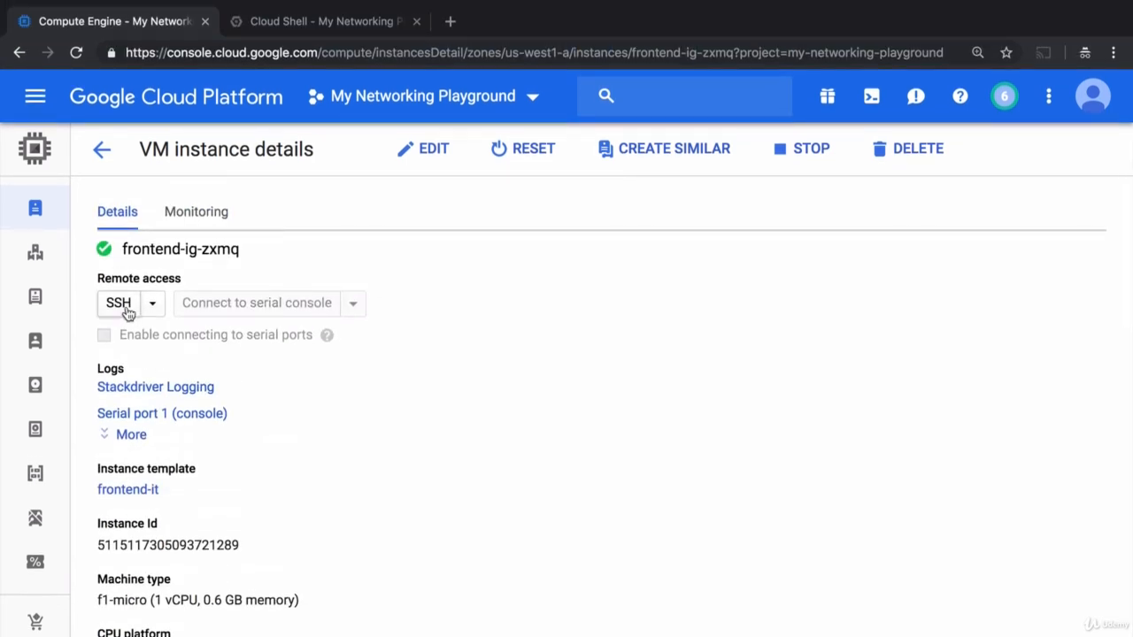
pyautogui.click(128, 314)
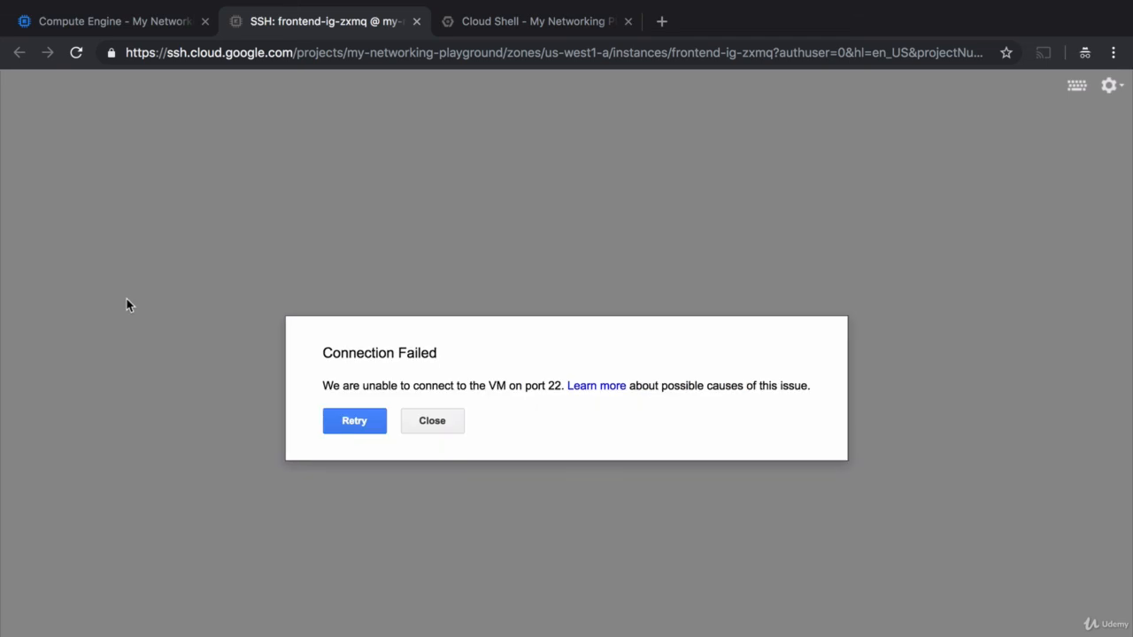
pyautogui.click(437, 425)
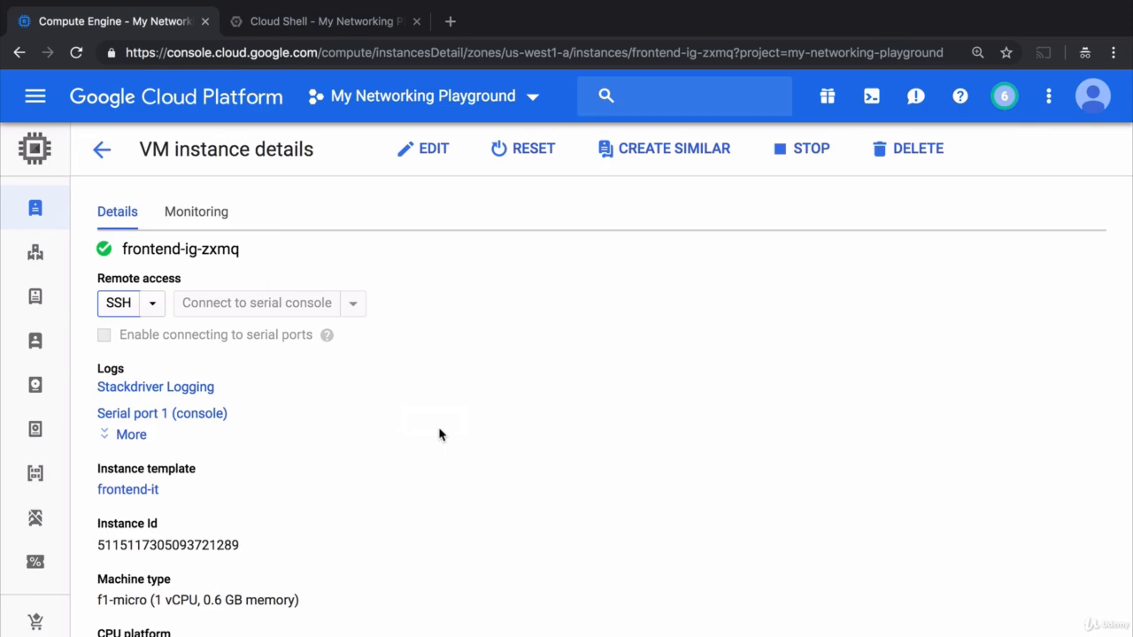
# Step: Edit the frontend-ig instance group to turn autoscaling off and set the number of instances to 0, and save the changes
pyautogui.moveTo(50, 190)
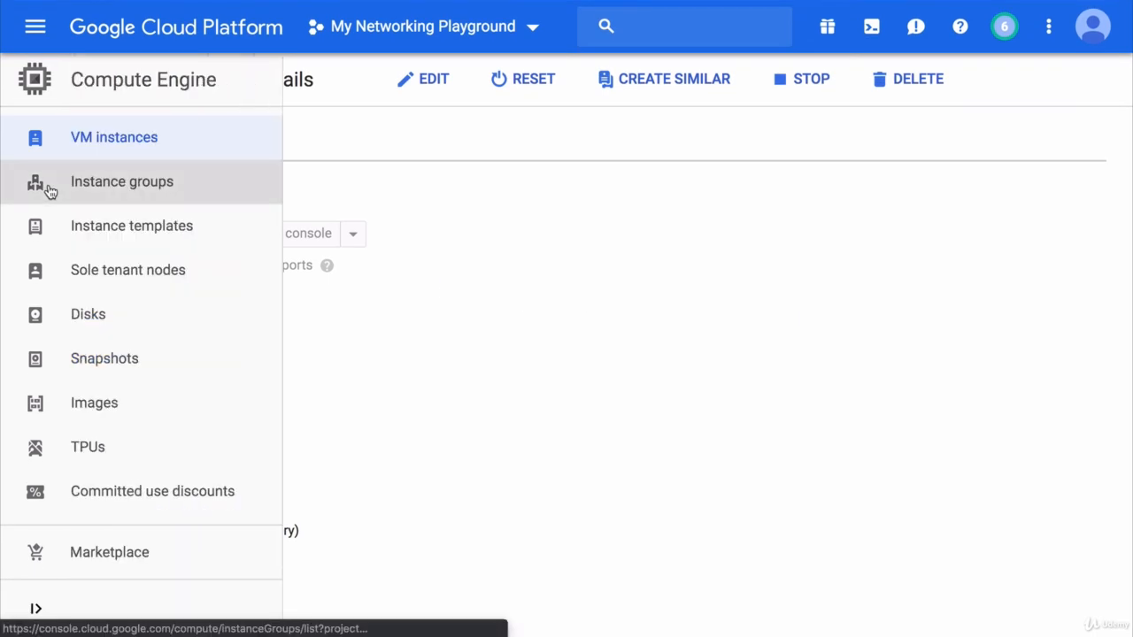
pyautogui.click(51, 190)
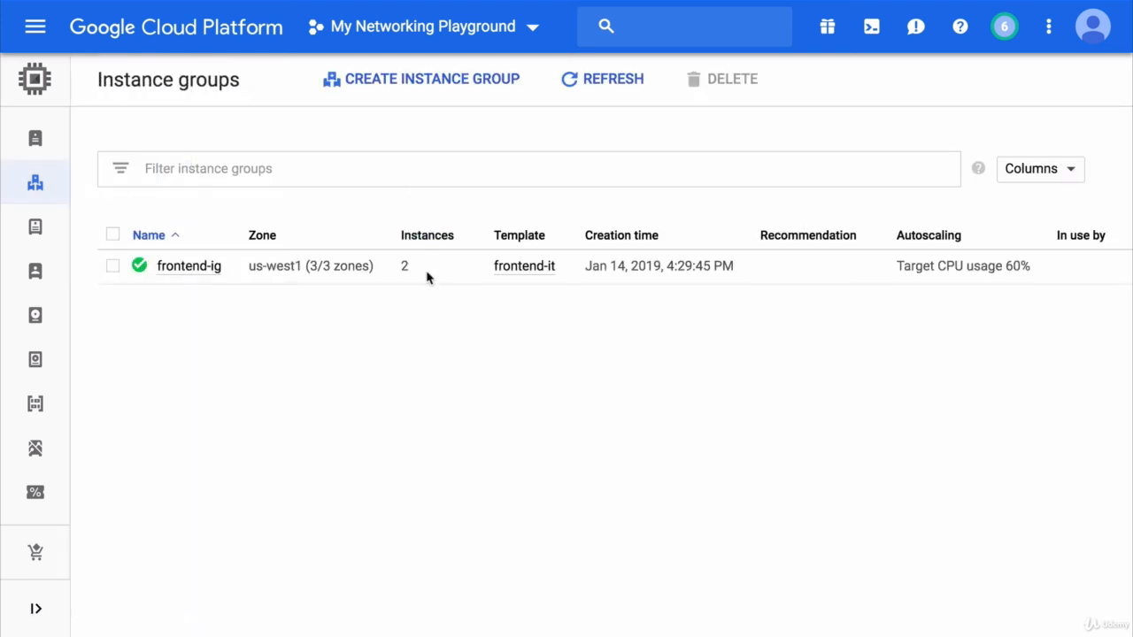
pyautogui.click(205, 270)
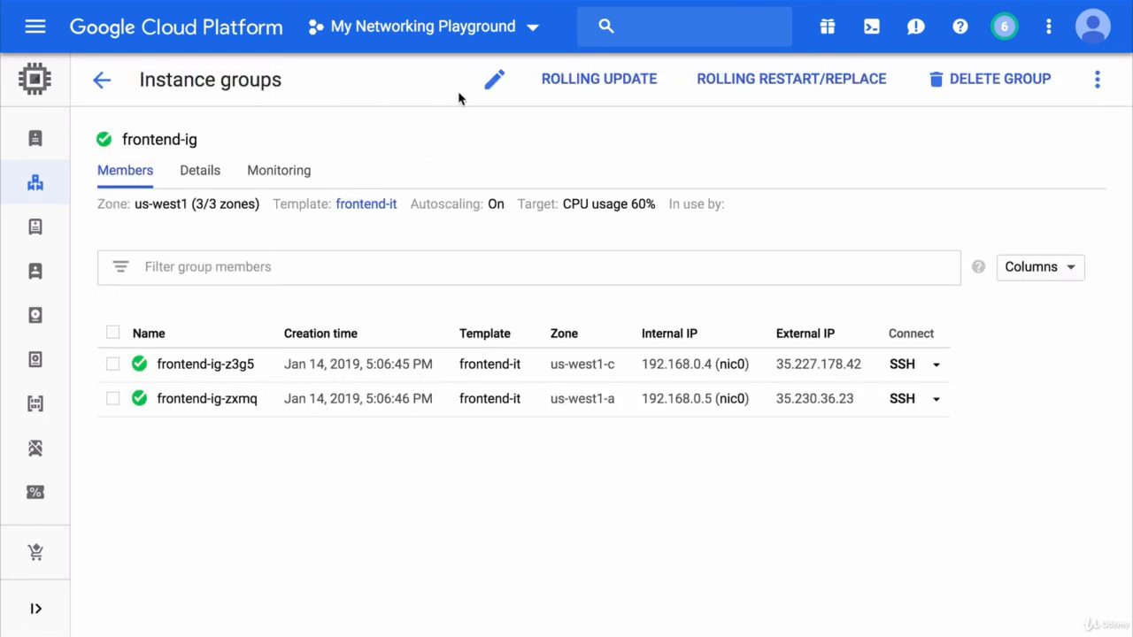
pyautogui.click(497, 84)
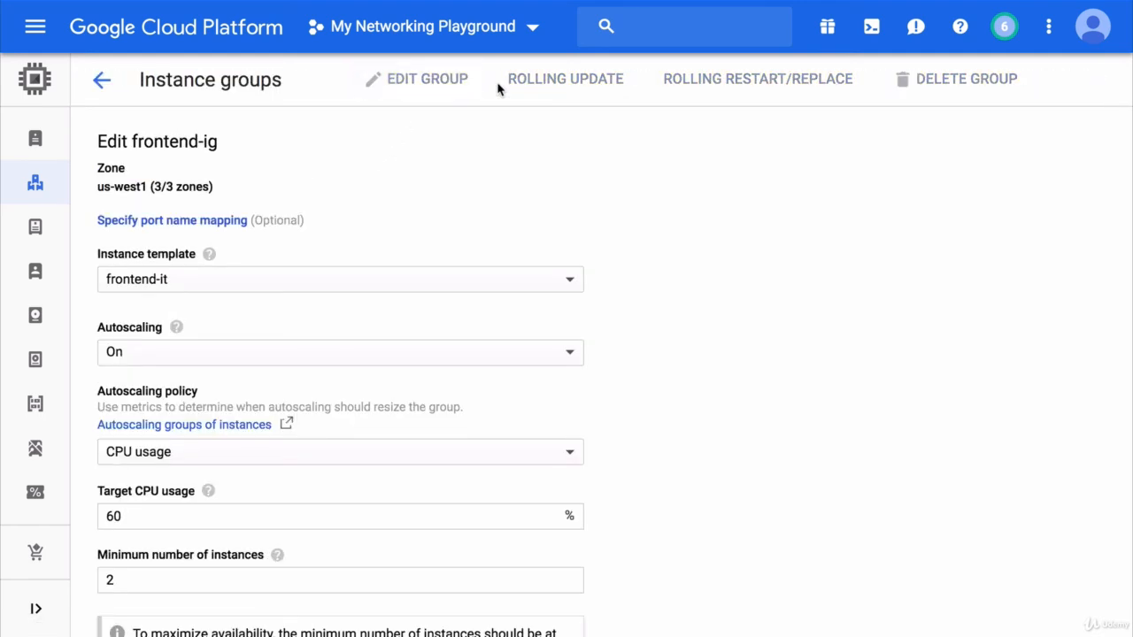
pyautogui.click(345, 354)
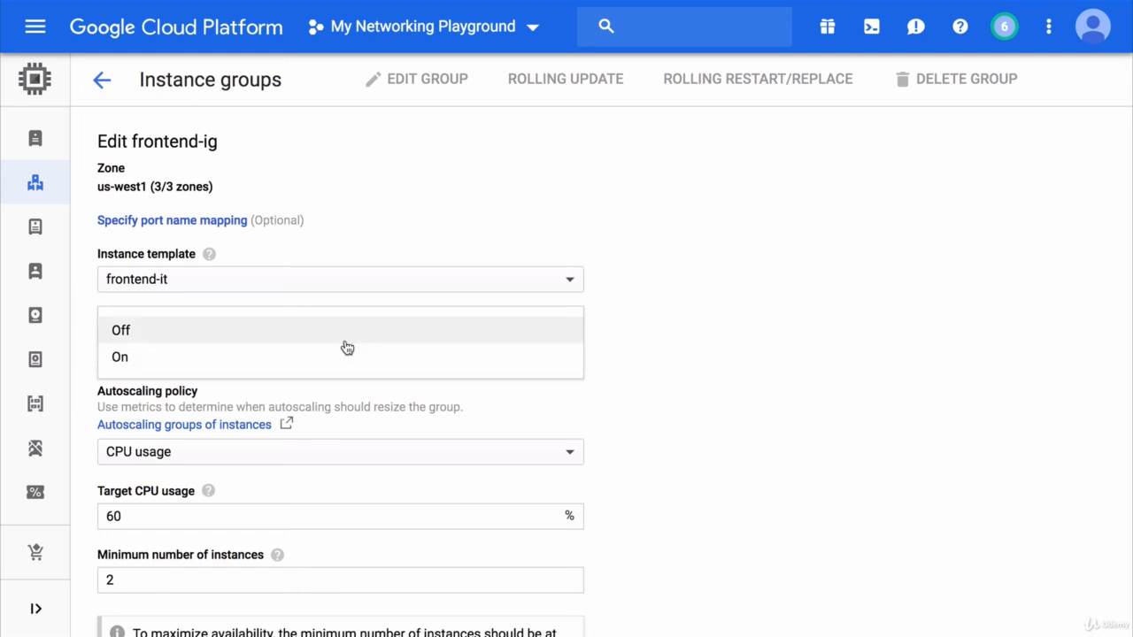
pyautogui.click(346, 341)
pyautogui.doubleClick(269, 413)
pyautogui.write('0')
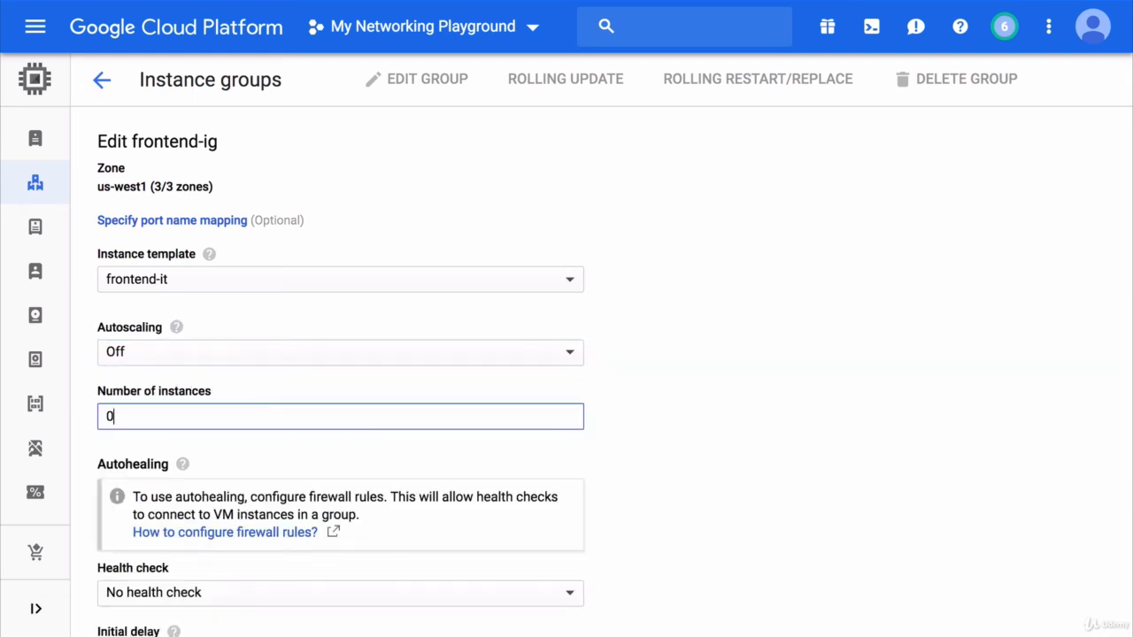
pyautogui.click(316, 383)
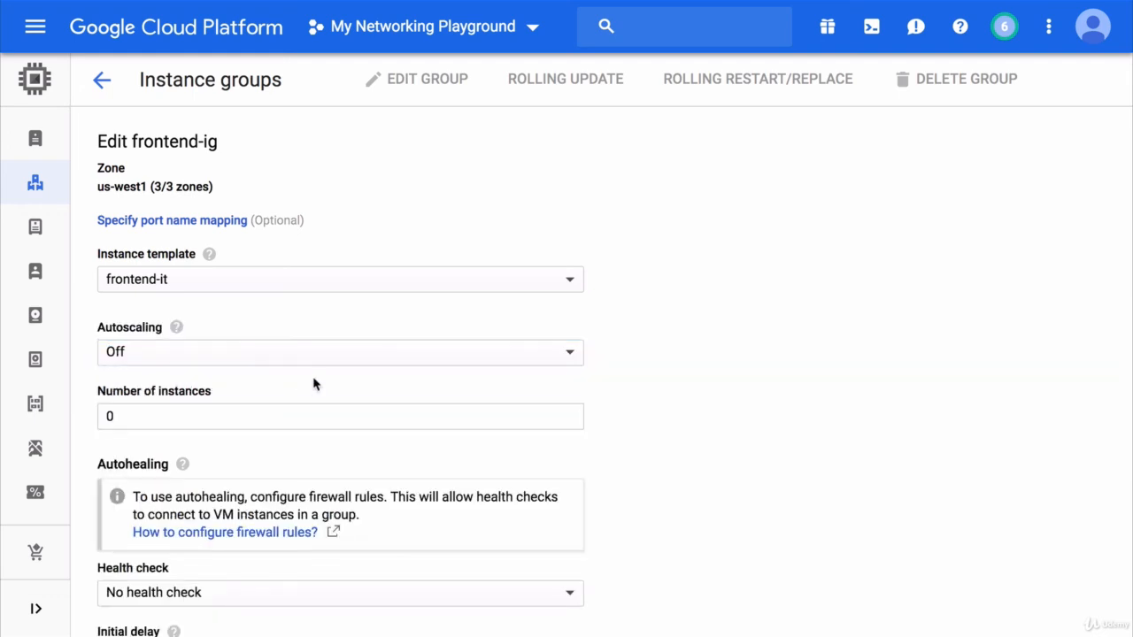
pyautogui.scroll(-2, 314, 384)
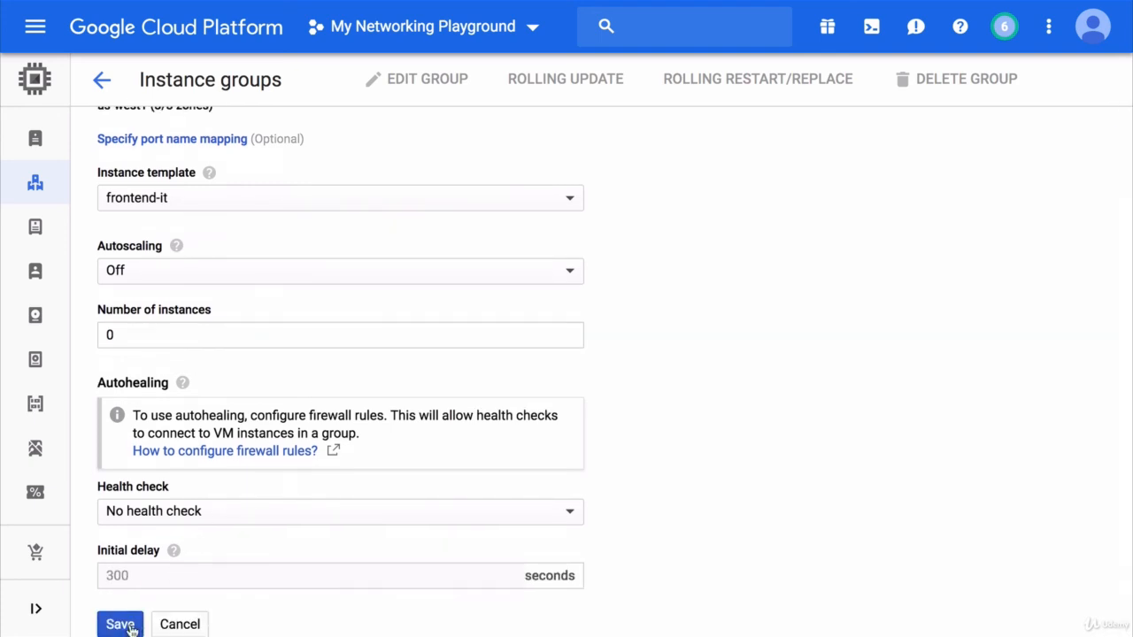
pyautogui.click(124, 625)
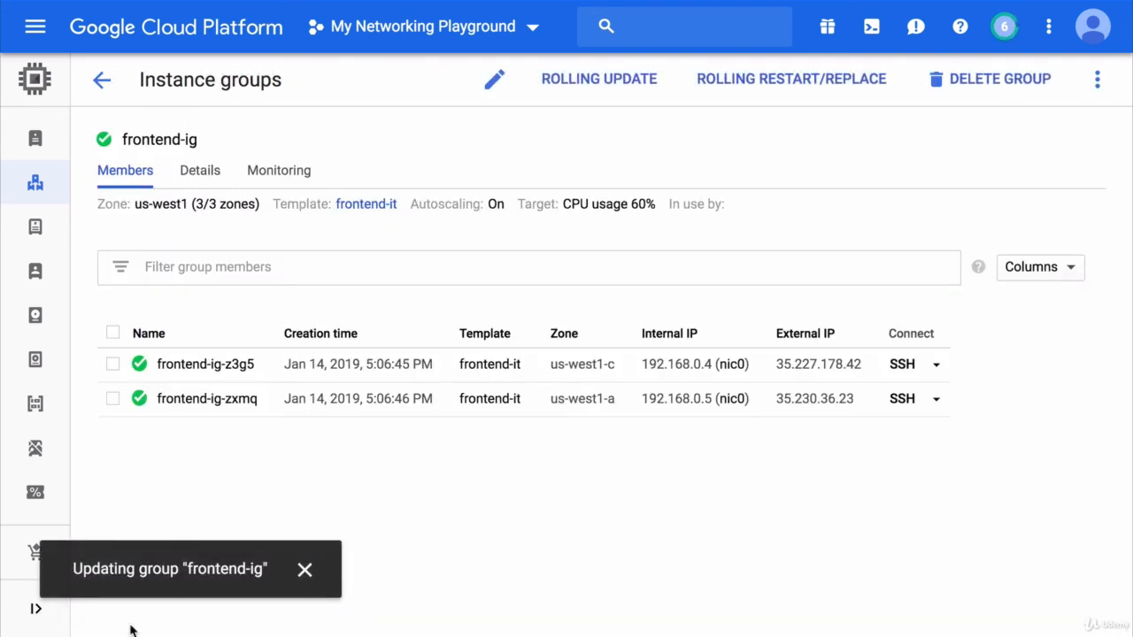